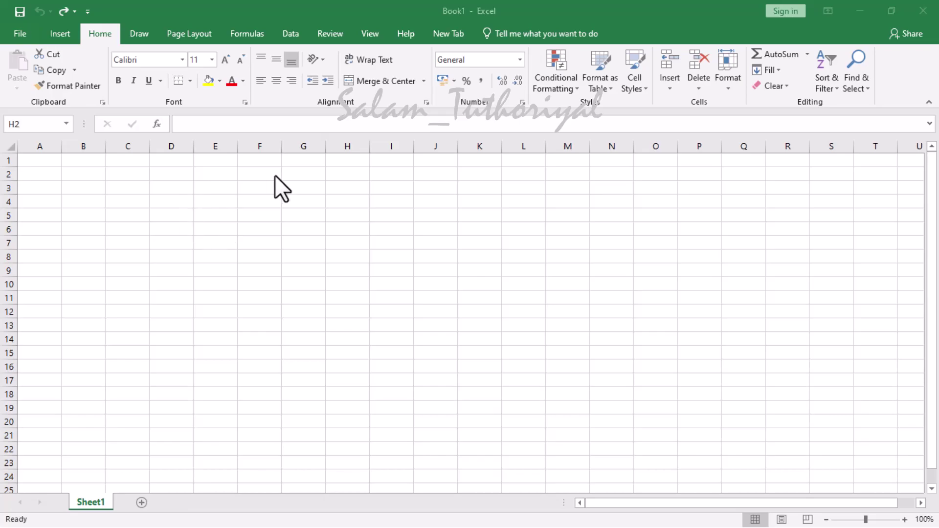
Enter 'MEMBUAT TITIK DUA SEJAJAR DI EXCEL' in H2 and make it bold, red and larger.
{"action": "type", "text": "MEM"}
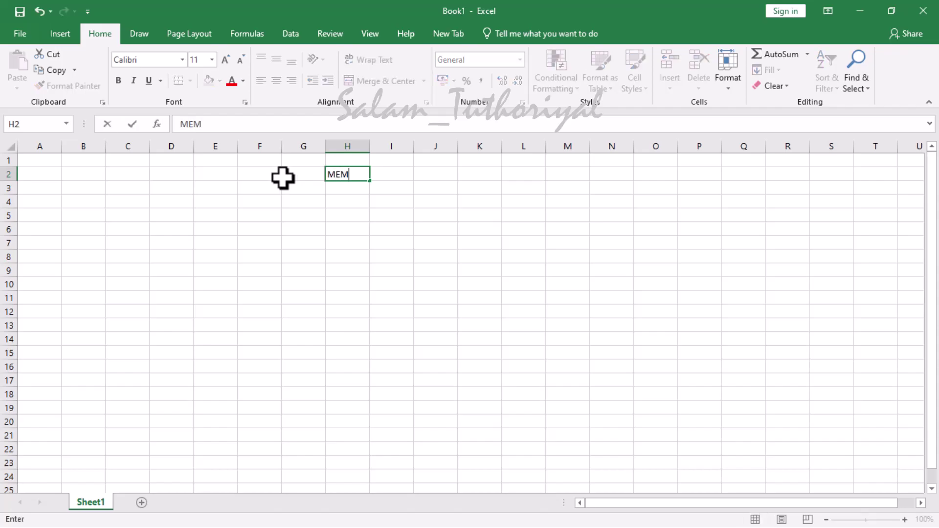
{"action": "type", "text": "BUAT "}
{"action": "type", "text": "TITIK DU"}
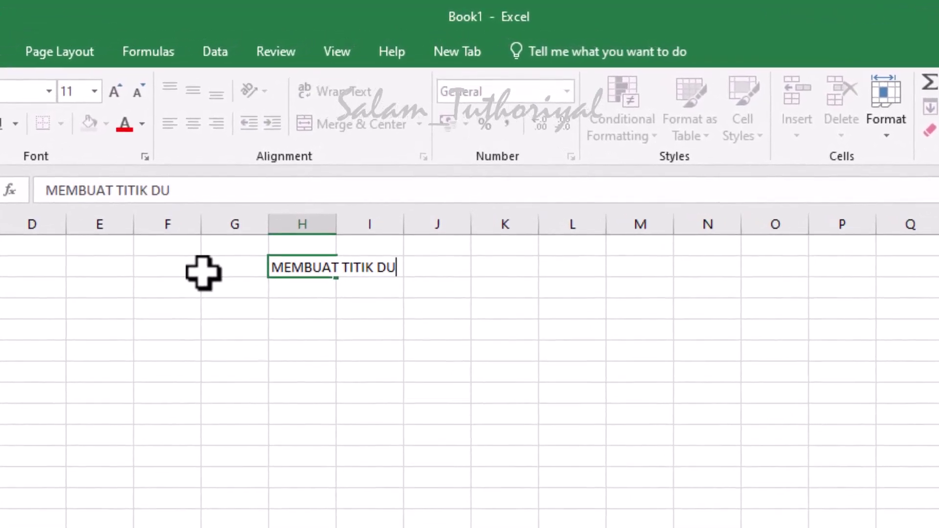
{"action": "type", "text": "A SEJAJAR"}
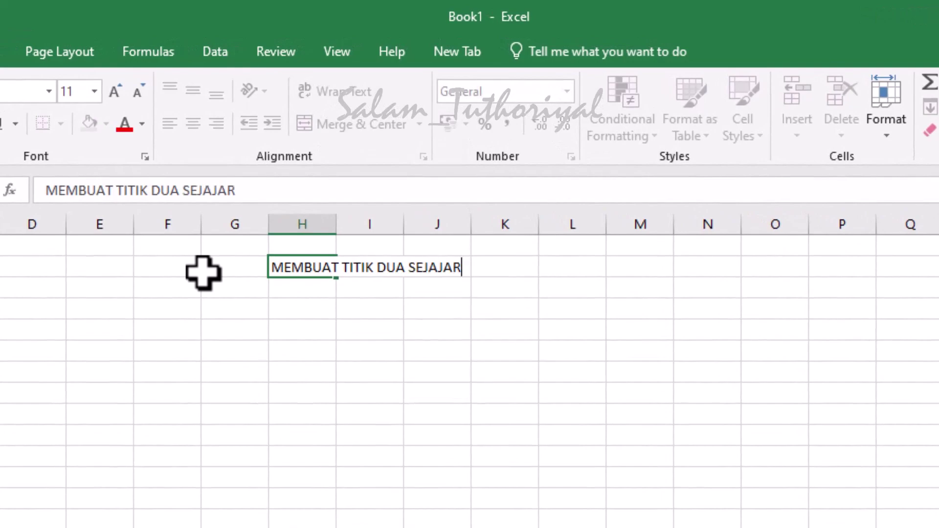
{"action": "type", "text": " DI EXCEL"}
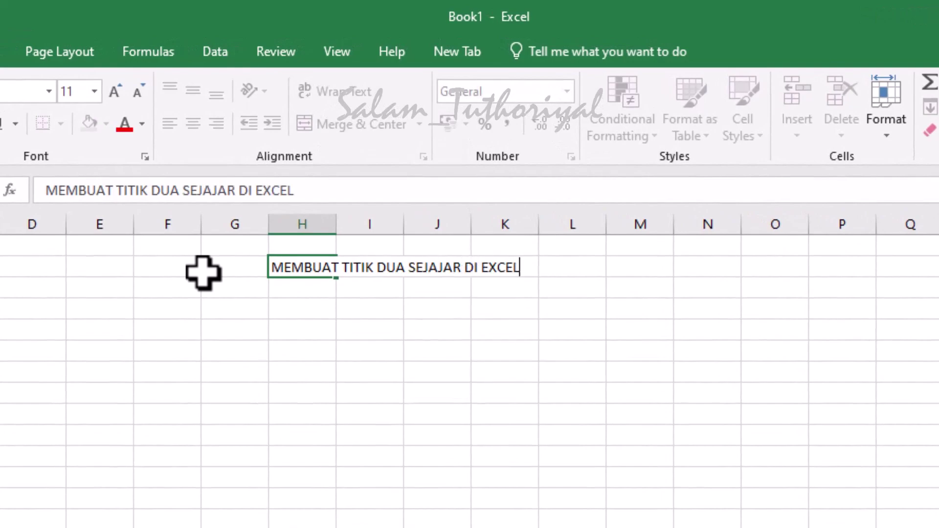
{"action": "key", "text": "Return"}
{"action": "key", "text": "Return"}
{"action": "key", "text": "Up"}
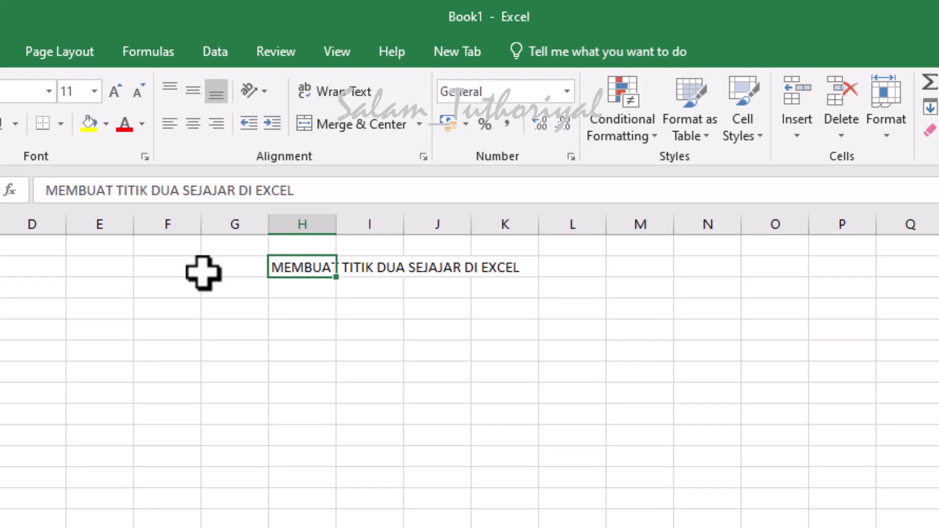
{"action": "key", "text": "ctrl+b"}
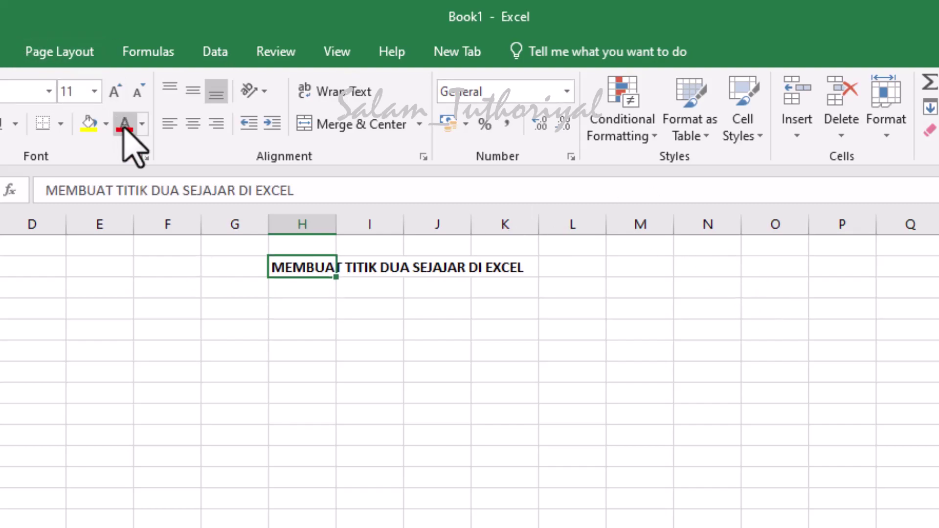
{"action": "left_click", "coordinate": [123, 124]}
{"action": "left_click", "coordinate": [115, 92]}
{"action": "left_click", "coordinate": [115, 92]}
{"action": "left_click", "coordinate": [1, 329]}
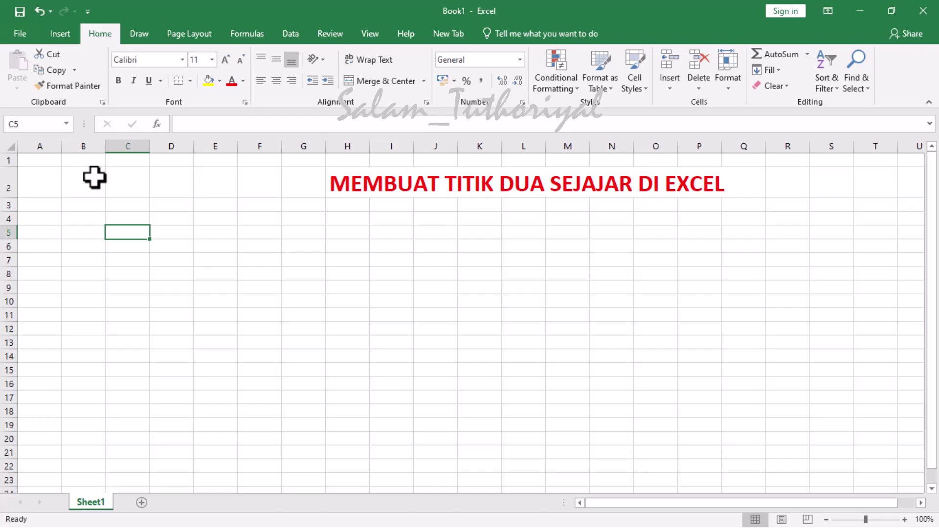
Enter 'NAMA :', 'ALAMAT :', 'NOMOR ABSEN :', 'KELAS :' and 'JENIS KELAMIN' down C5 through C9.
{"action": "type", "text": "NAMA "}
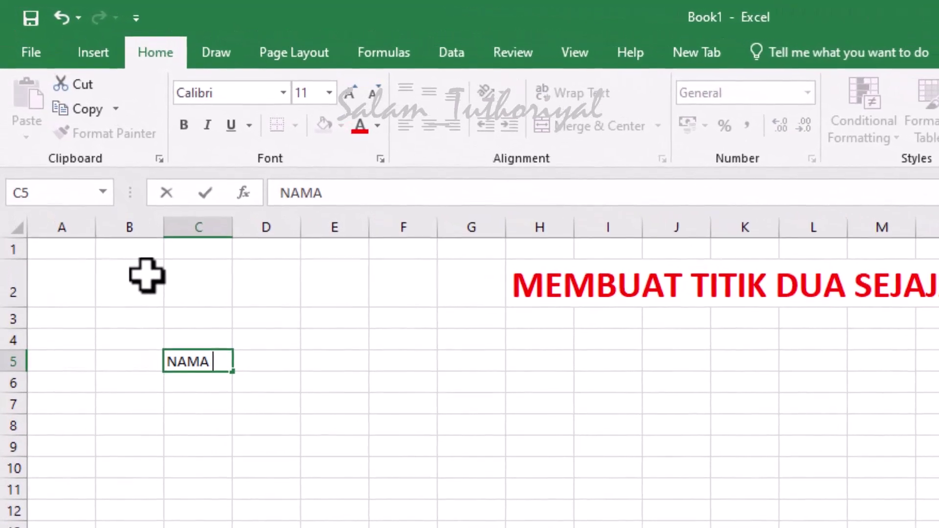
{"action": "type", "text": ":"}
{"action": "key", "text": "Return"}
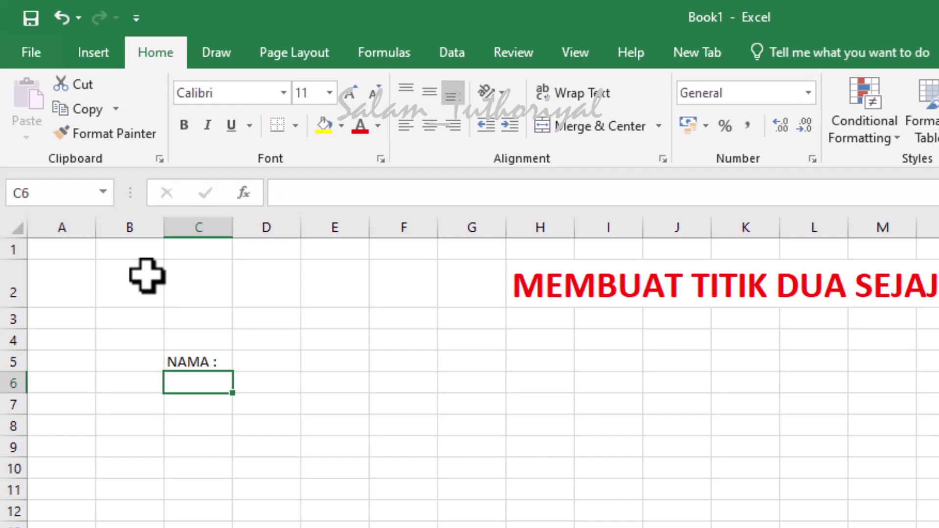
{"action": "type", "text": "ALAMA"}
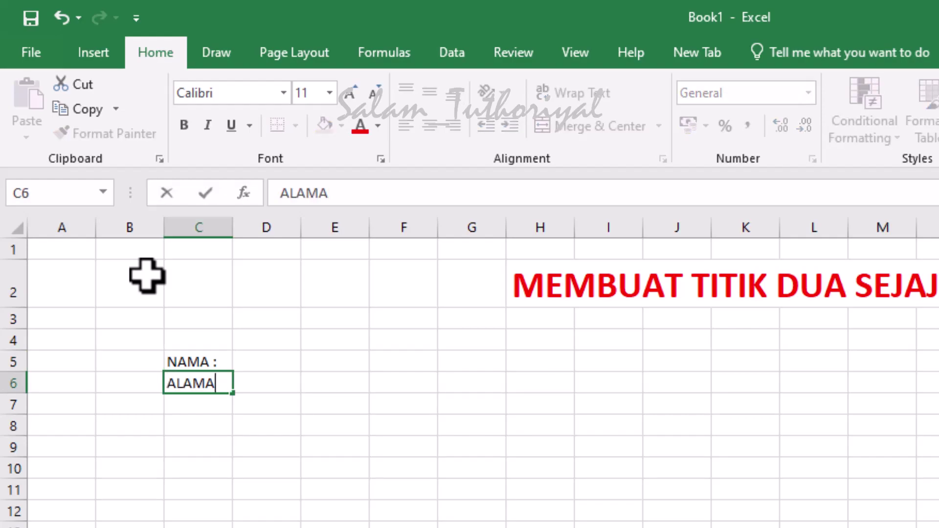
{"action": "type", "text": "T :"}
{"action": "key", "text": "Return"}
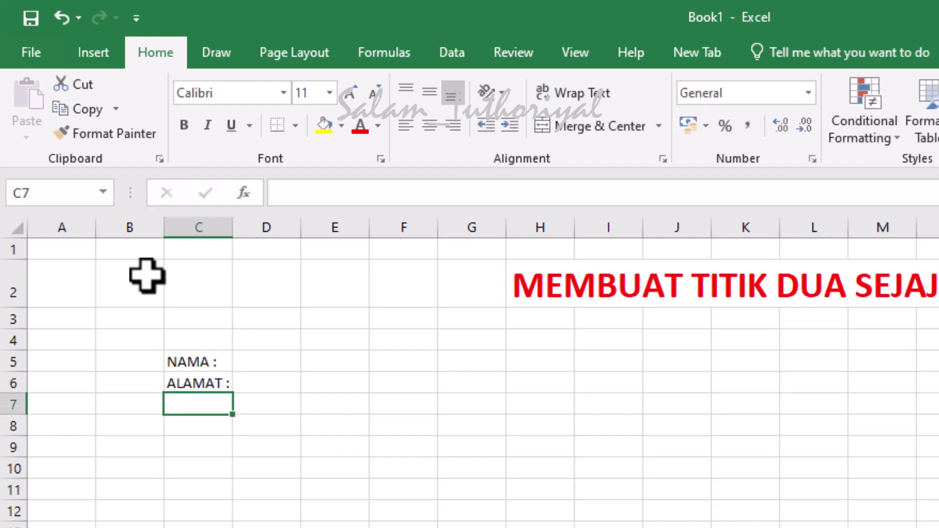
{"action": "type", "text": "NOMOR "}
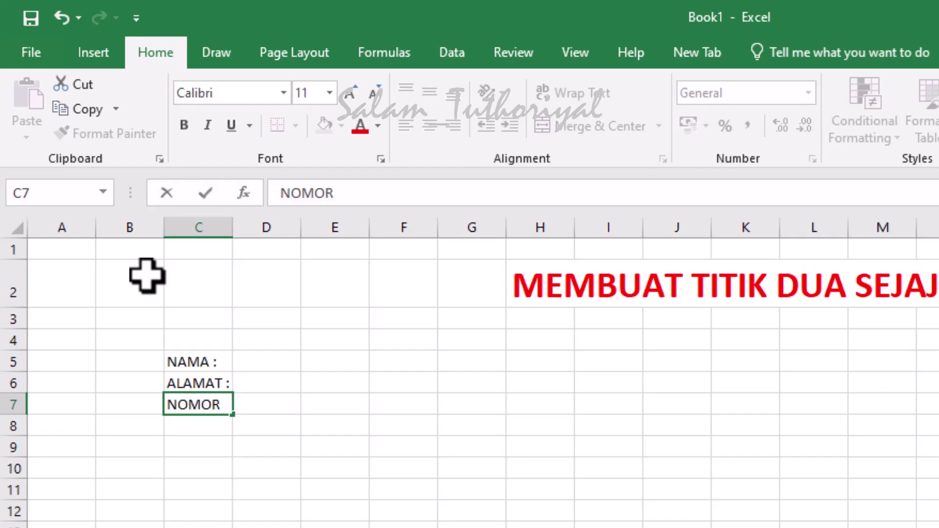
{"action": "type", "text": "ABSEN"}
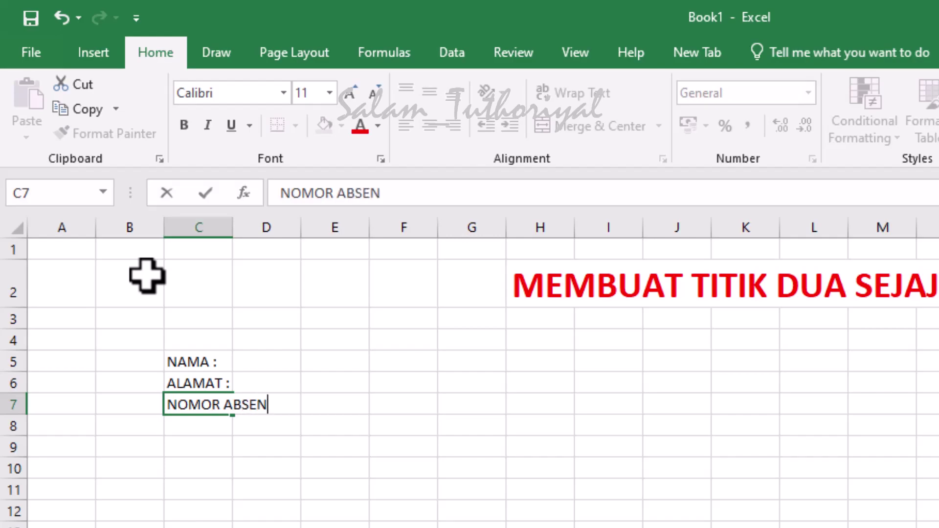
{"action": "type", "text": " :"}
{"action": "key", "text": "Return"}
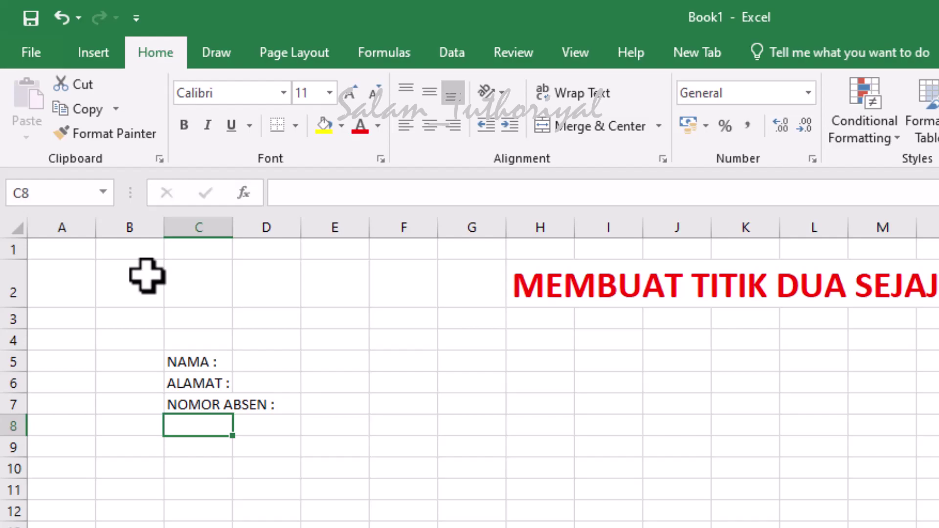
{"action": "type", "text": "KELAS :"}
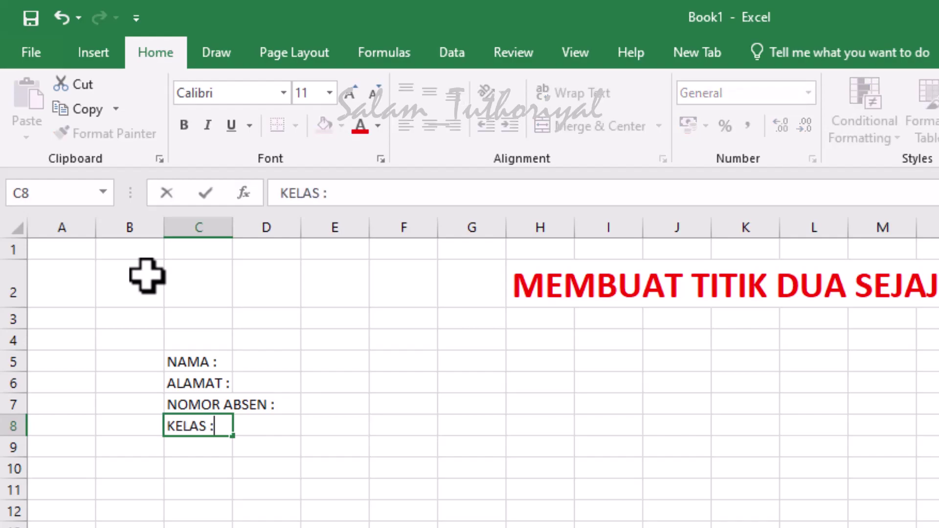
{"action": "key", "text": "Return"}
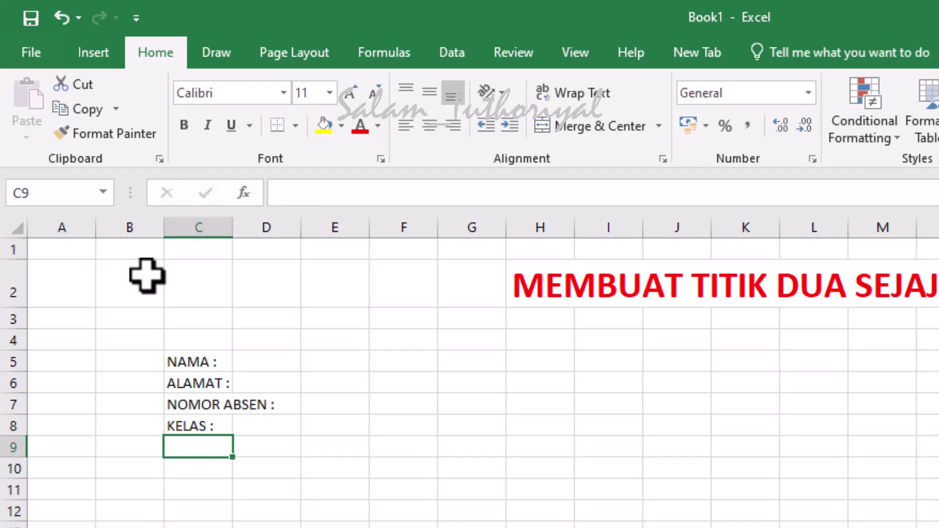
{"action": "type", "text": "JNI"}
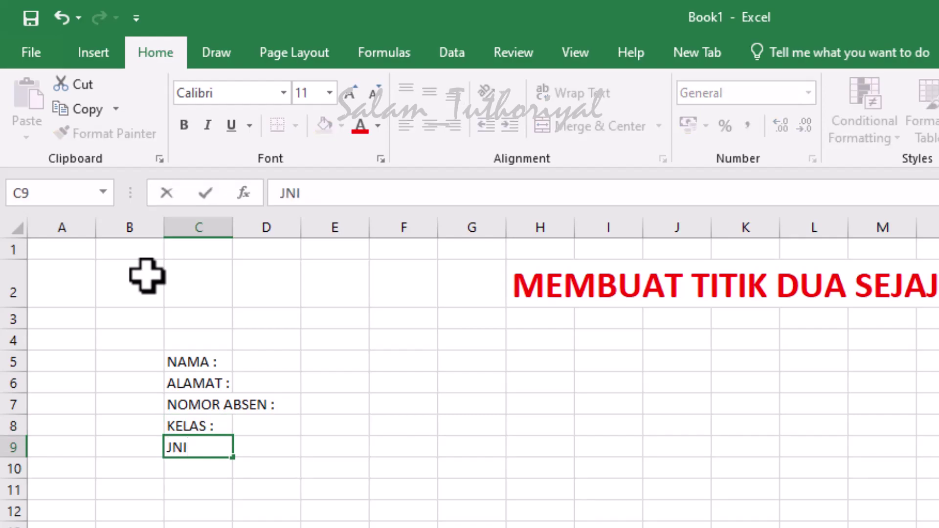
{"action": "key", "text": "BackSpace"}
{"action": "key", "text": "BackSpace"}
{"action": "type", "text": "ENIS KE"}
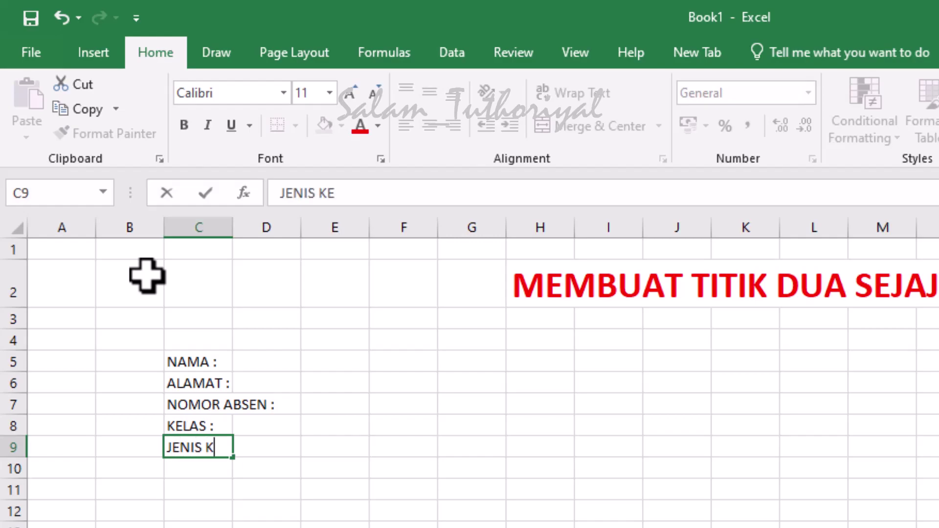
{"action": "type", "text": "LAMIN :"}
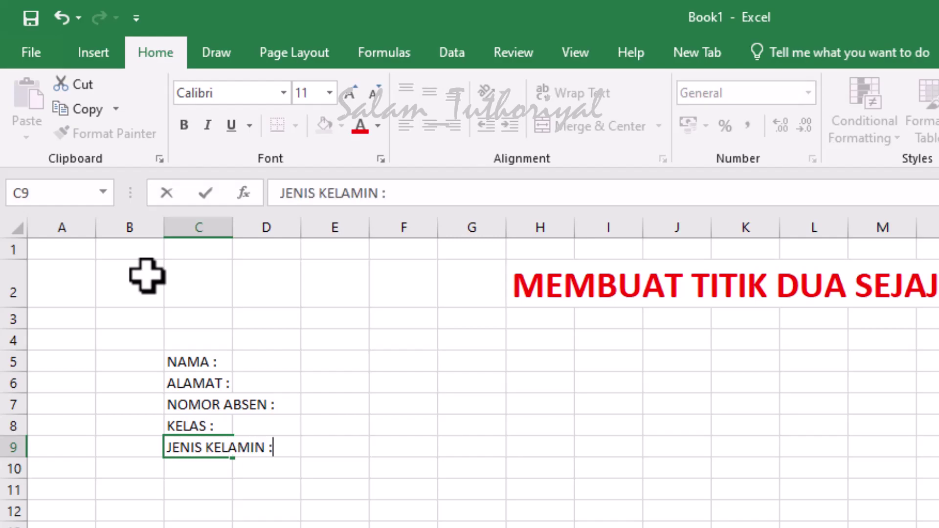
{"action": "key", "text": "Return"}
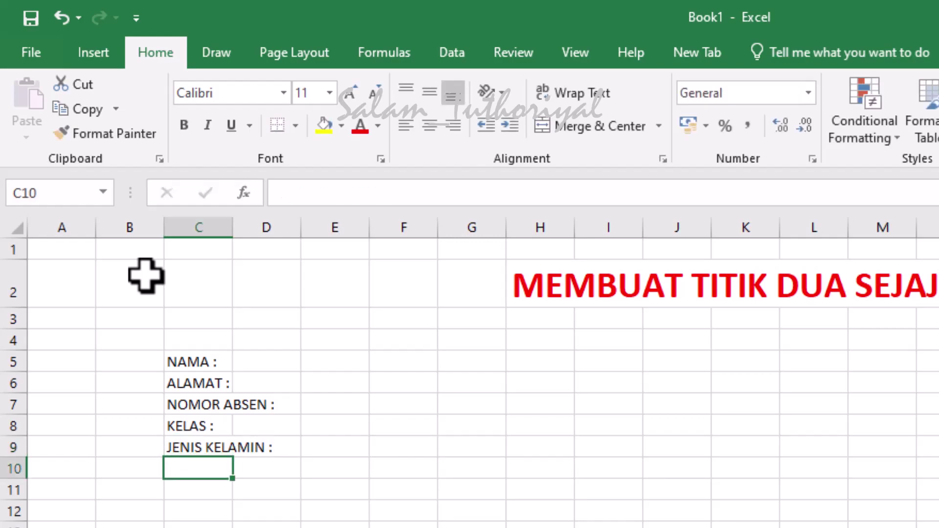
Widen column C to fit the labels and pad NAMA with spaces before its colon.
{"action": "double_click", "coordinate": [233, 227]}
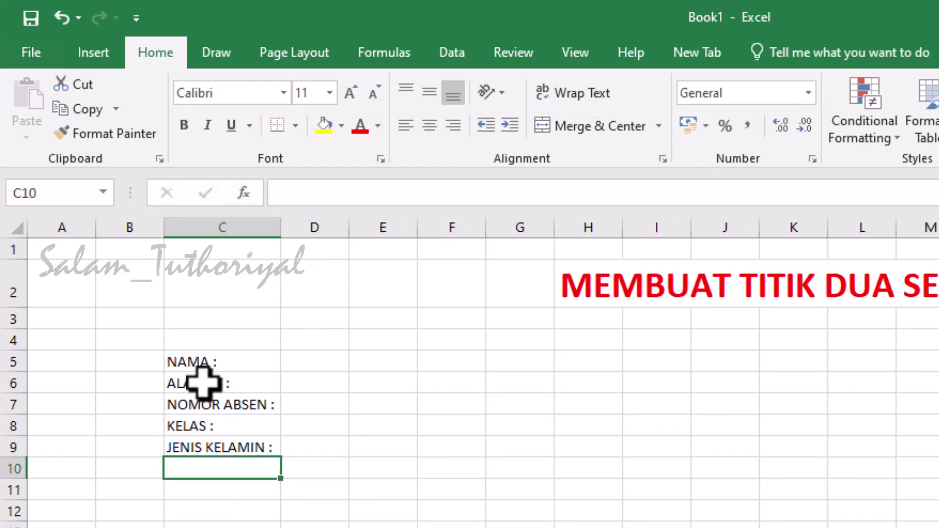
{"action": "left_click", "coordinate": [229, 361]}
{"action": "double_click", "coordinate": [229, 361]}
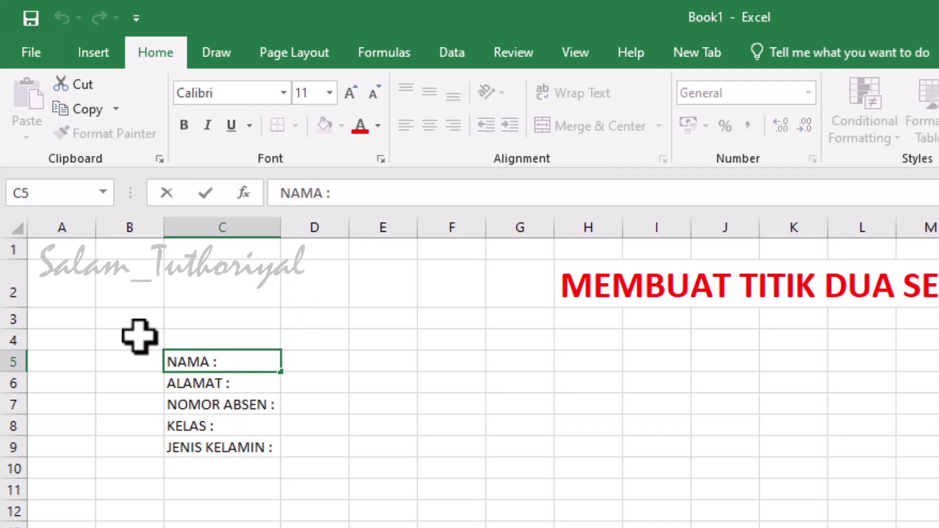
{"action": "key", "text": "Left"}
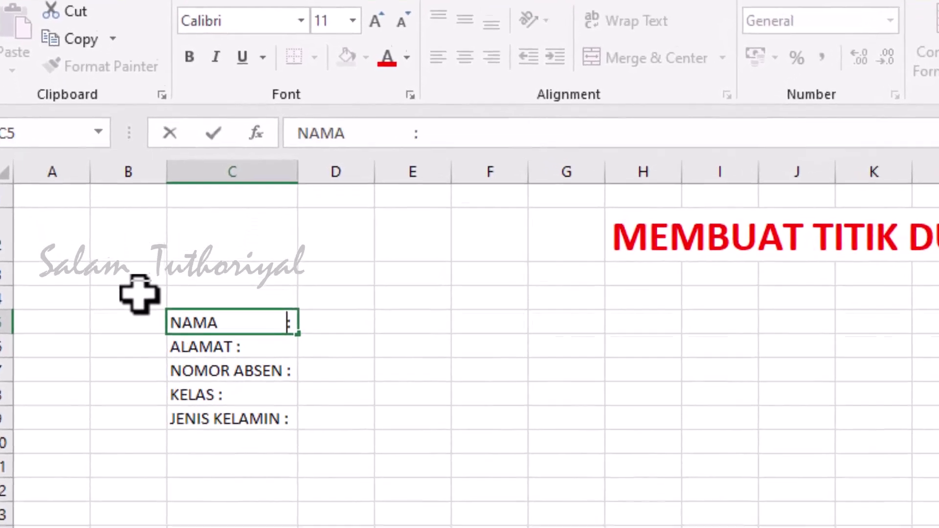
{"action": "key", "text": "Return"}
Add spaces before the colons of ALAMAT and NOMOR ABSEN.
{"action": "key", "text": "F2"}
{"action": "key", "text": "Left"}
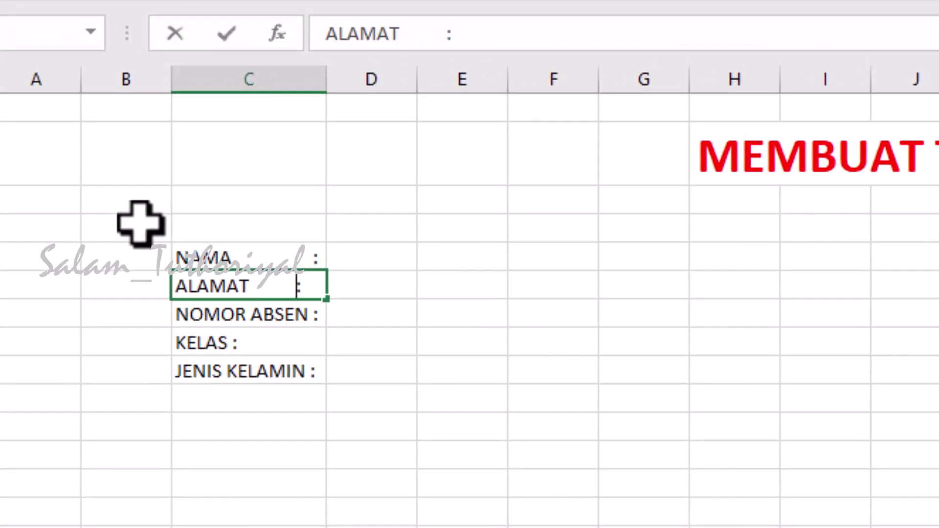
{"action": "key", "text": "Return"}
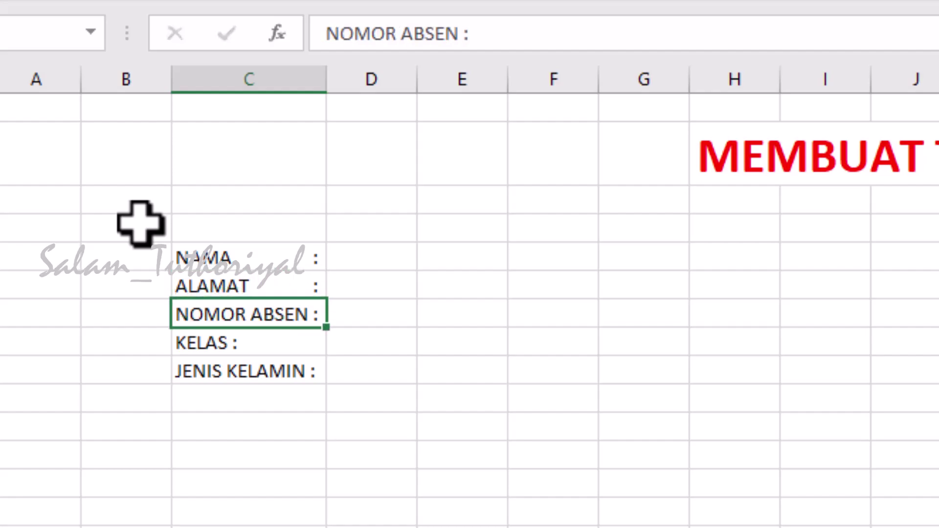
{"action": "key", "text": "Down"}
{"action": "key", "text": "Up"}
{"action": "key", "text": "F2"}
{"action": "key", "text": "Left"}
{"action": "key", "text": "Home"}
{"action": "key", "text": "Return"}
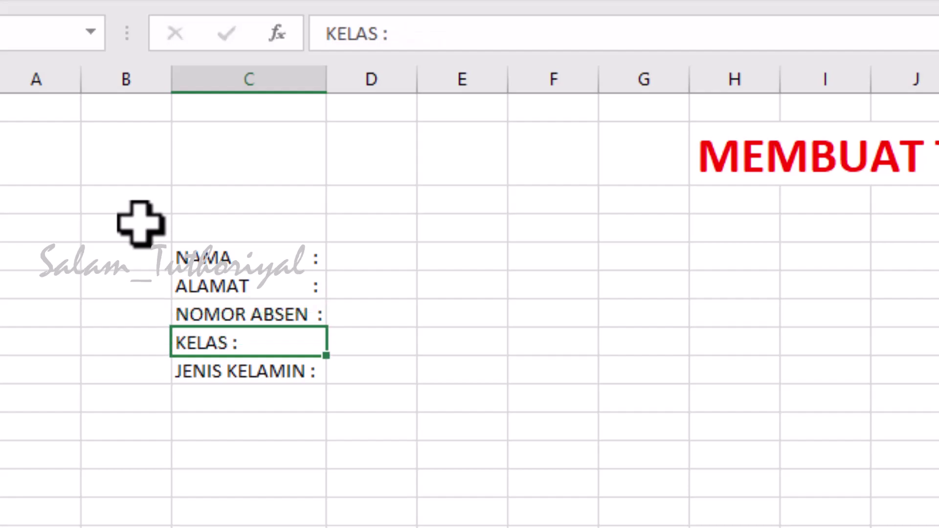
Add spaces before the colons of KELAS and JENIS KELAMIN.
{"action": "key", "text": "Up"}
{"action": "key", "text": "Up"}
{"action": "key", "text": "Down"}
{"action": "key", "text": "Down"}
{"action": "key", "text": "F2"}
{"action": "key", "text": "Left"}
{"action": "key", "text": "Return"}
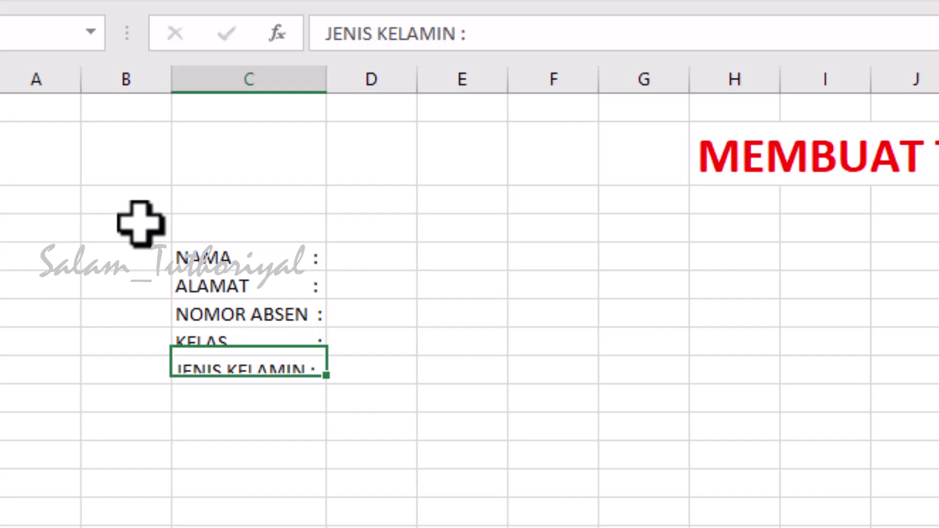
{"action": "key", "text": "F2"}
{"action": "key", "text": "Left"}
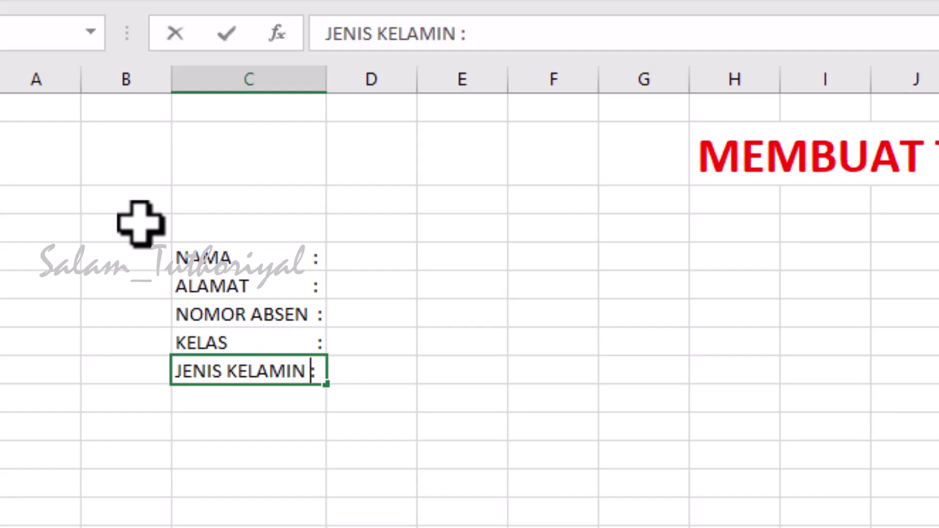
{"action": "key", "text": "Return"}
Add extra spaces to ALAMAT and NAMA so all colons line up at the right.
{"action": "key", "text": "Up"}
{"action": "key", "text": "Up"}
{"action": "key", "text": "Up"}
{"action": "key", "text": "Up"}
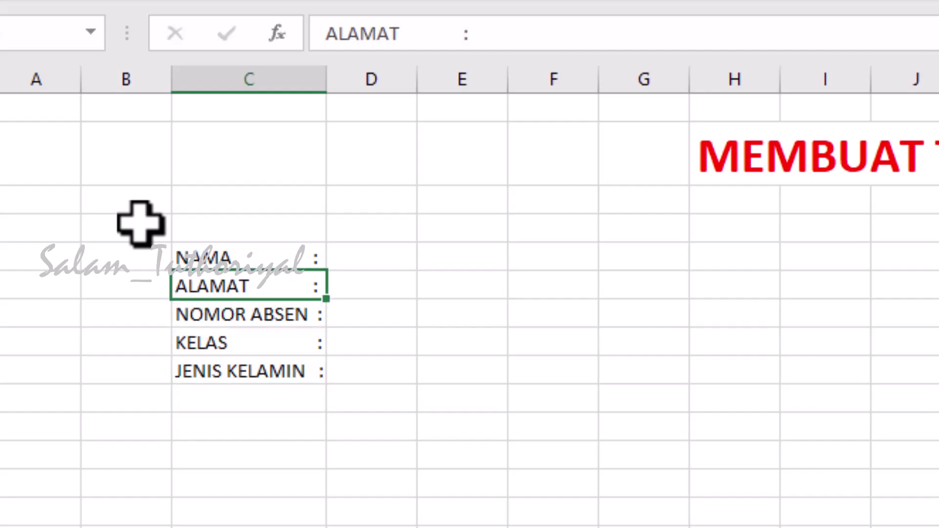
{"action": "key", "text": "F2"}
{"action": "key", "text": "Left"}
{"action": "key", "text": "Return"}
{"action": "key", "text": "Up"}
{"action": "key", "text": "Up"}
{"action": "key", "text": "F2"}
{"action": "key", "text": "Left"}
{"action": "key", "text": "Return"}
{"action": "key", "text": "Down"}
{"action": "key", "text": "Down"}
{"action": "key", "text": "Down"}
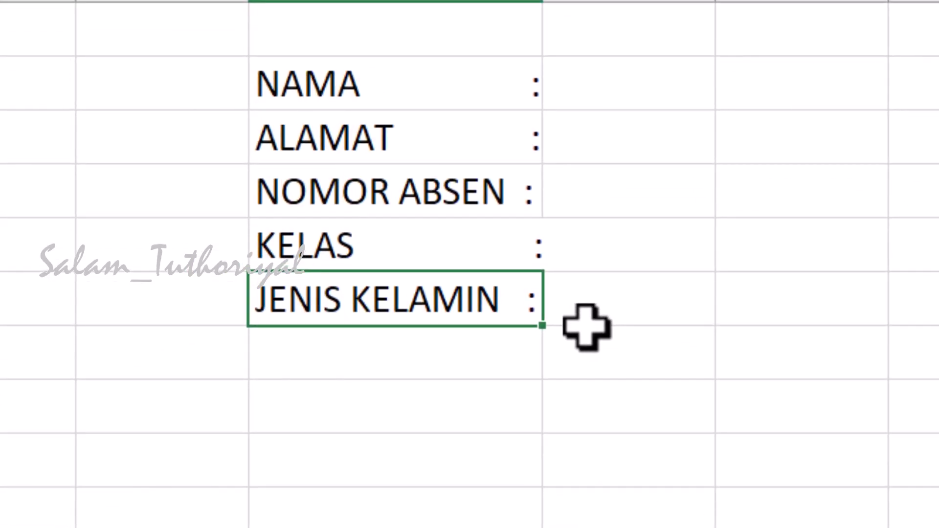
Undo the space padding to restore the compact colon labels.
{"action": "left_click", "coordinate": [462, 79]}
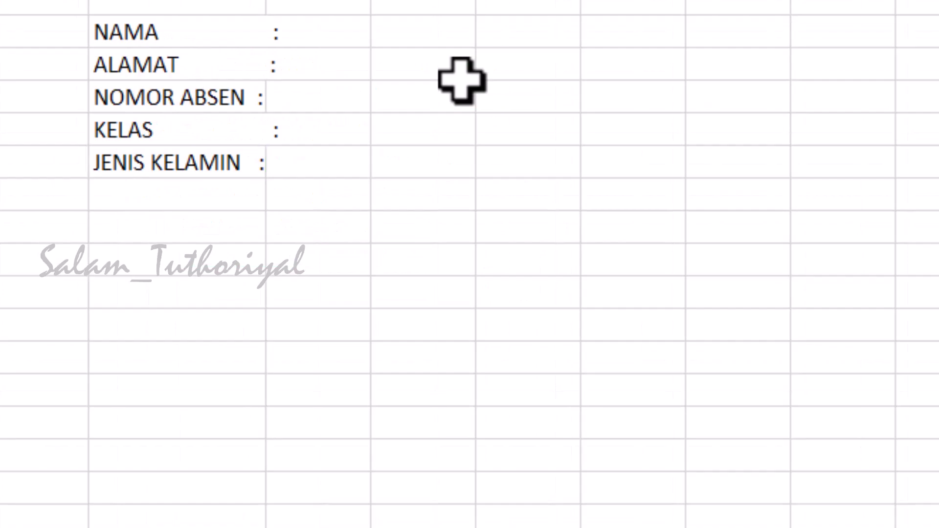
{"action": "key", "text": "Down"}
{"action": "key", "text": "Down"}
{"action": "key", "text": "Down"}
{"action": "key", "text": "Down"}
{"action": "key", "text": "ctrl+z"}
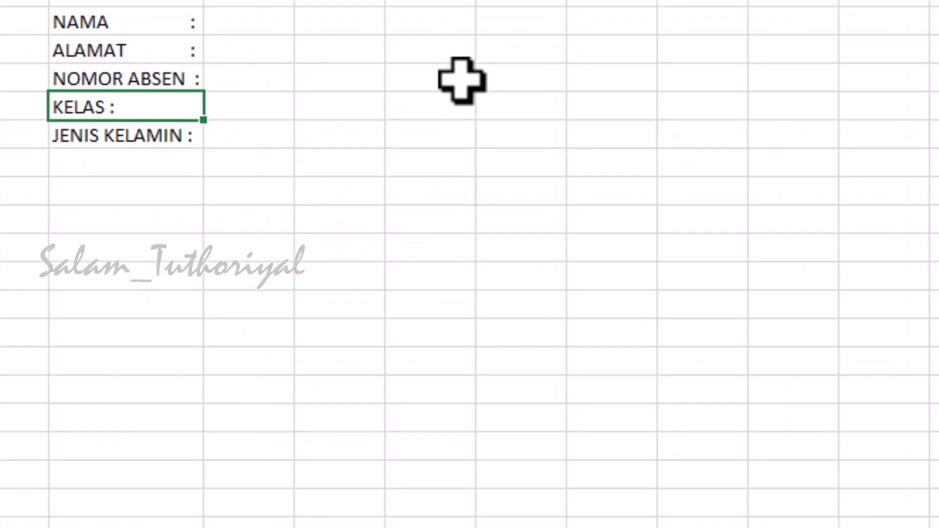
{"action": "key", "text": "ctrl+z"}
{"action": "key", "text": "ctrl+z"}
{"action": "key", "text": "ctrl+z"}
{"action": "key", "text": "ctrl+z"}
{"action": "key", "text": "ctrl+z"}
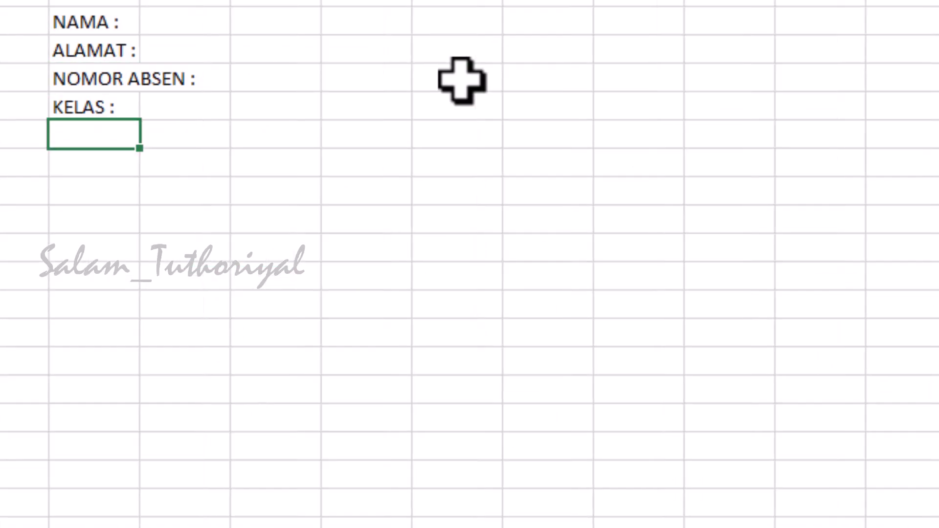
{"action": "key", "text": "ctrl+z"}
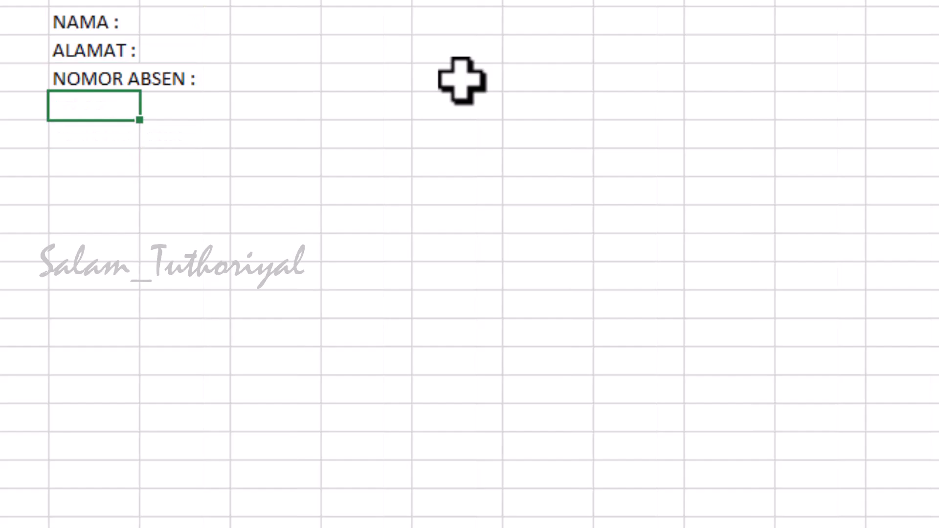
{"action": "key", "text": "ctrl+y"}
{"action": "key", "text": "ctrl+y"}
{"action": "key", "text": "ctrl+y"}
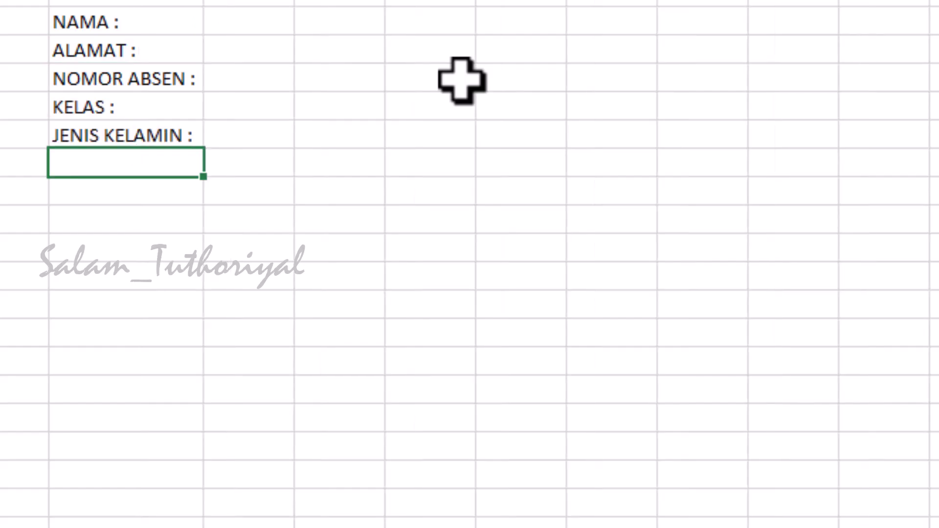
Delete the trailing colons from JENIS KELAMIN, KELAS and NOMOR ABSEN.
{"action": "key", "text": "Up"}
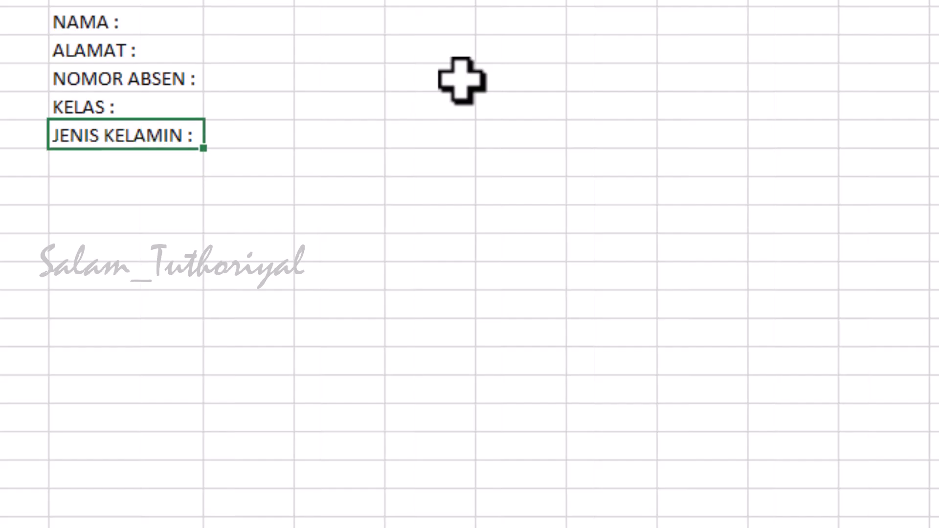
{"action": "key", "text": "BackSpace"}
{"action": "key", "text": "Up"}
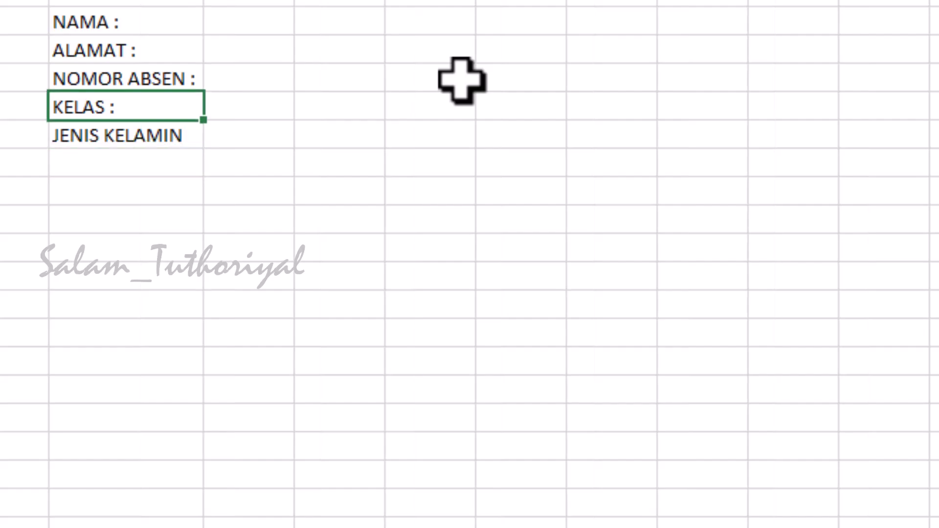
{"action": "key", "text": "F2"}
{"action": "key", "text": "BackSpace"}
{"action": "key", "text": "Up"}
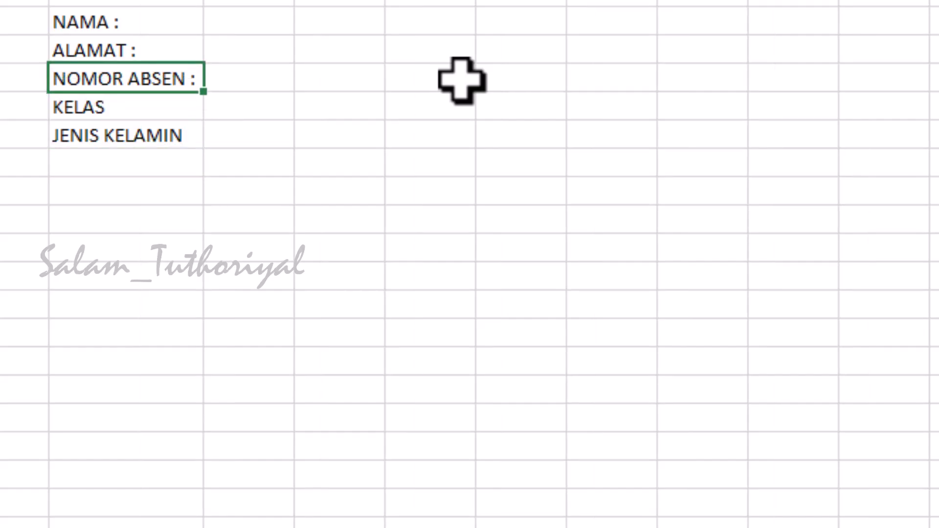
{"action": "key", "text": "F2"}
{"action": "key", "text": "BackSpace"}
{"action": "key", "text": "Up"}
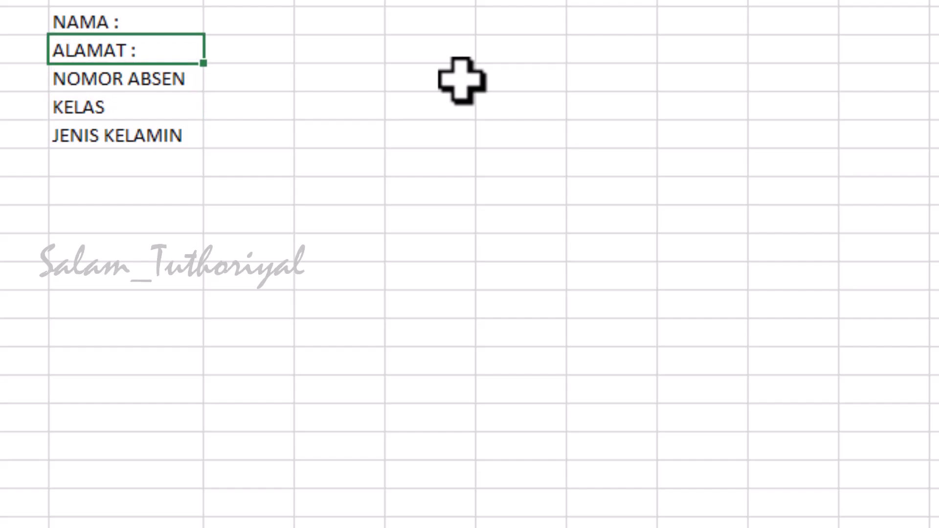
Delete the trailing colons from ALAMAT and NAMA.
{"action": "key", "text": "F2"}
{"action": "key", "text": "BackSpace"}
{"action": "key", "text": "Up"}
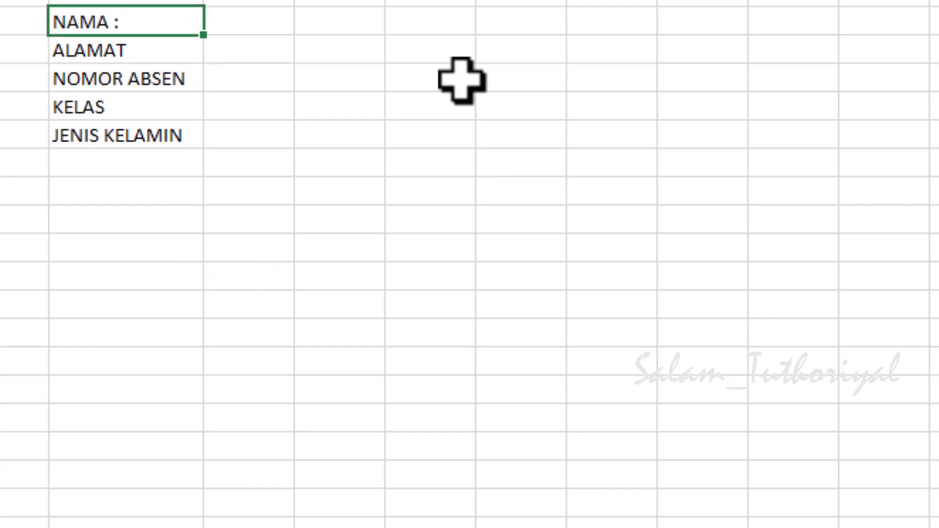
{"action": "key", "text": "F2"}
{"action": "key", "text": "BackSpace"}
{"action": "key", "text": "Return"}
{"action": "key", "text": "Up"}
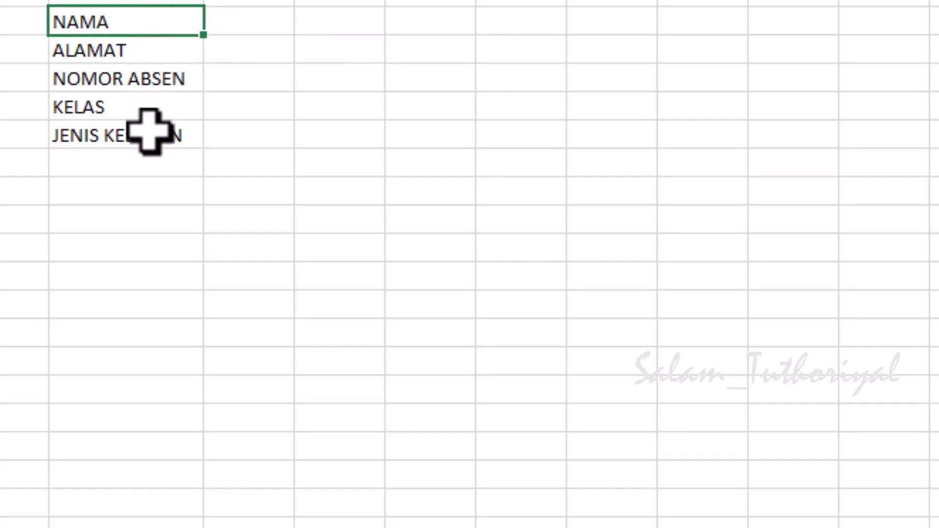
Type a colon beside each of the five labels and narrow that colon column to fit.
{"action": "left_click", "coordinate": [249, 21]}
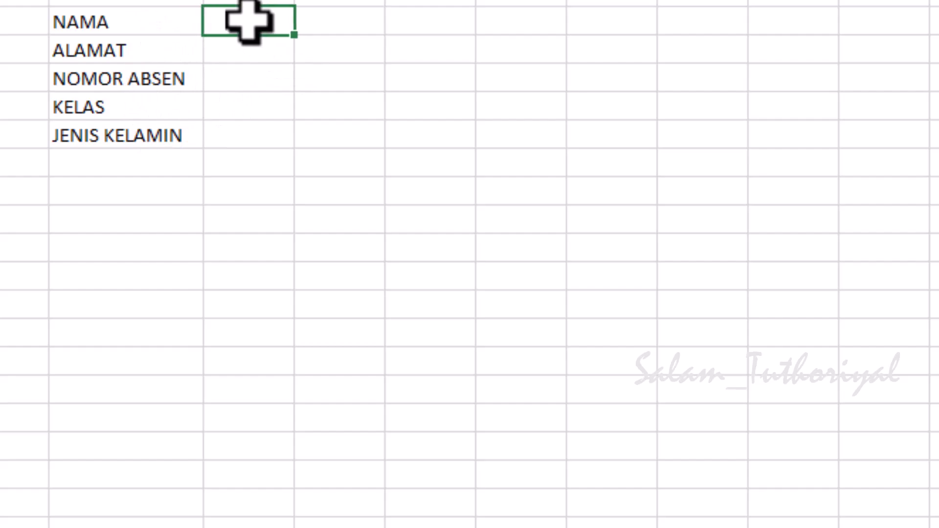
{"action": "type", "text": ":"}
{"action": "type", "text": ":"}
{"action": "key", "text": "Return"}
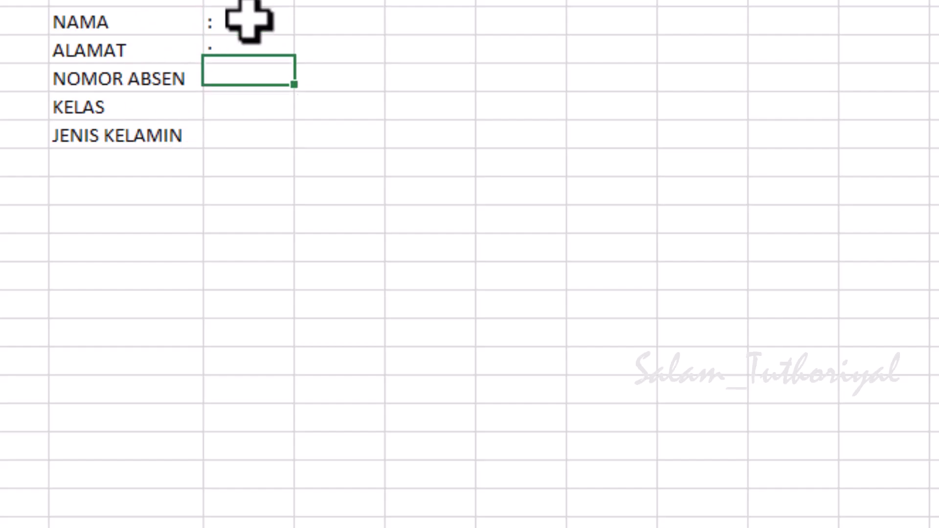
{"action": "type", "text": ":"}
{"action": "key", "text": "Return"}
{"action": "type", "text": ":"}
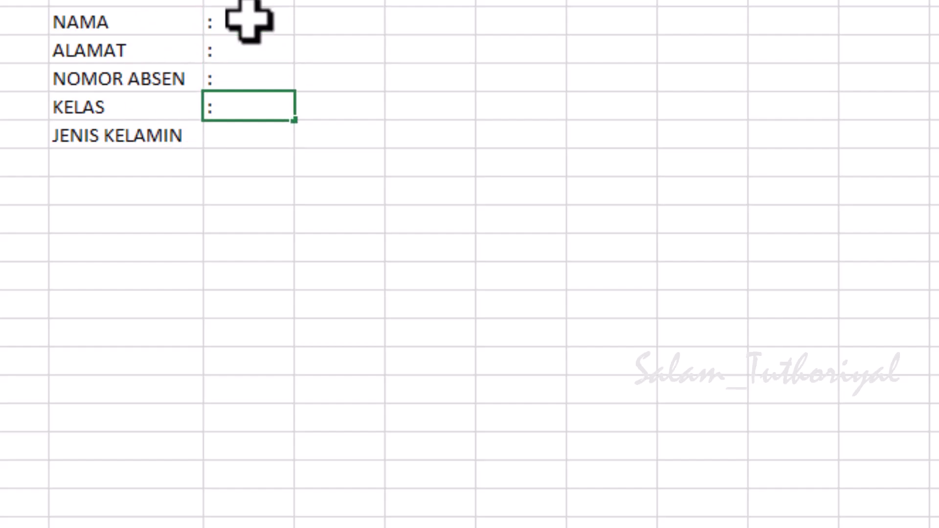
{"action": "key", "text": "Return"}
{"action": "type", "text": ":"}
{"action": "key", "text": "Return"}
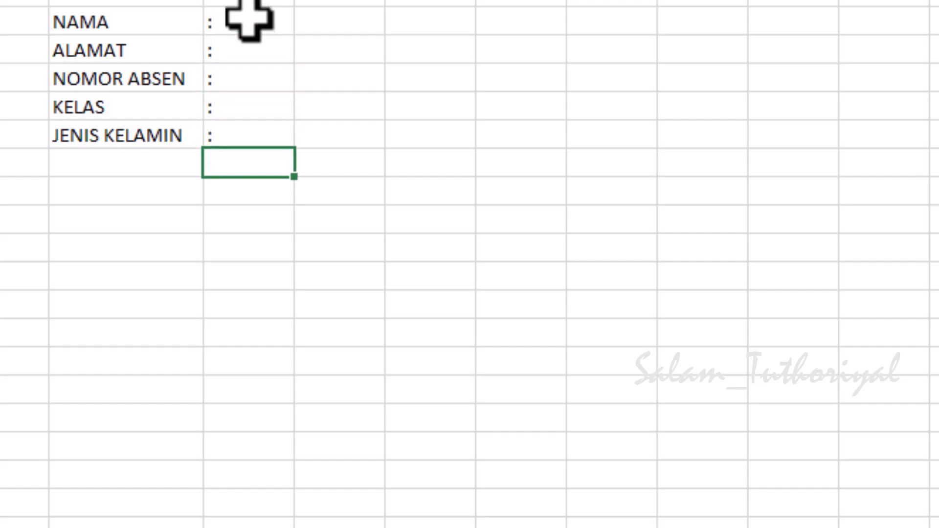
{"action": "left_click_drag", "start_coordinate": [294, 0], "coordinate": [219, 0]}
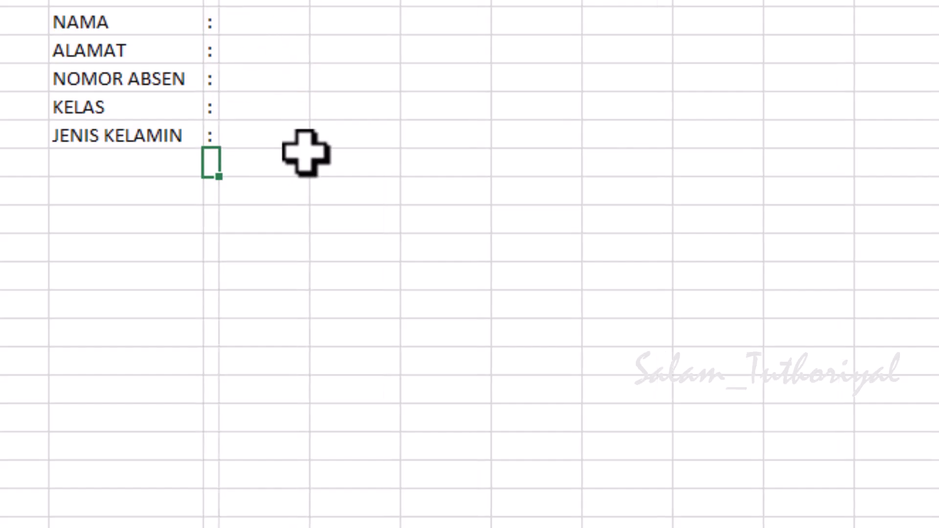
Fill in the student's full name, BOGOR and 32 as the first three answers.
{"action": "left_click", "coordinate": [278, 191]}
{"action": "left_click", "coordinate": [277, 22]}
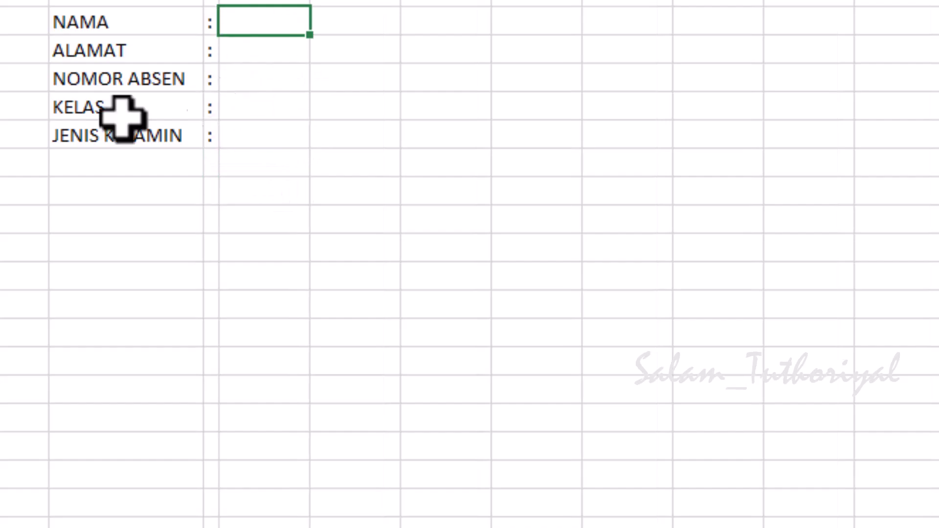
{"action": "type", "text": "AGUS W"}
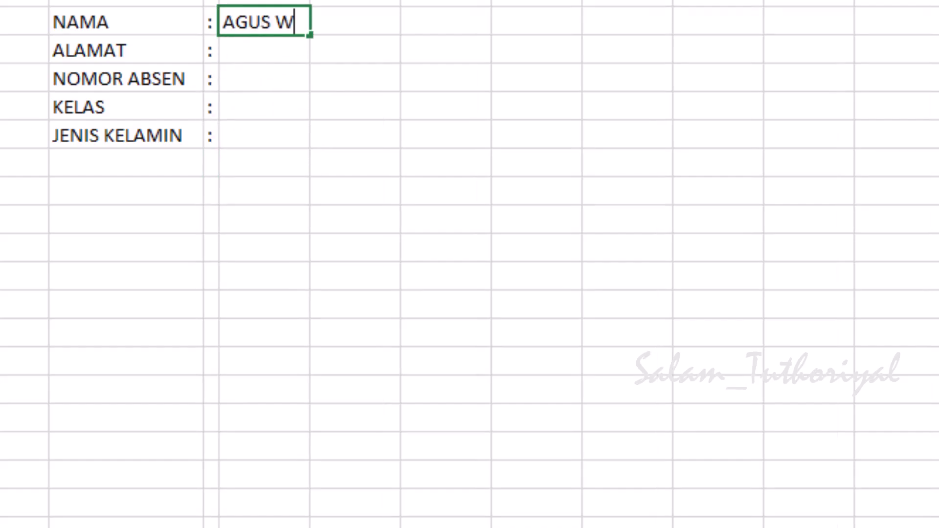
{"action": "type", "text": "IRAWAN"}
{"action": "key", "text": "Return"}
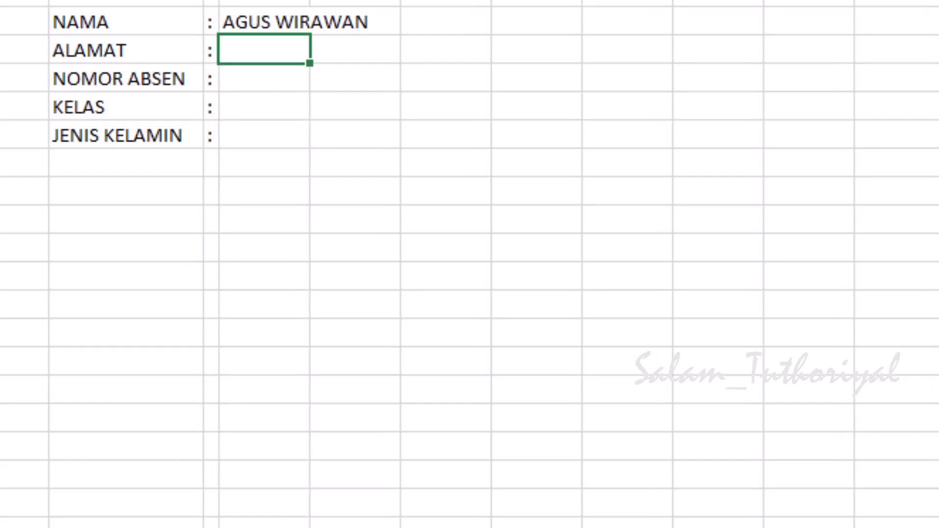
{"action": "type", "text": "BOGOR"}
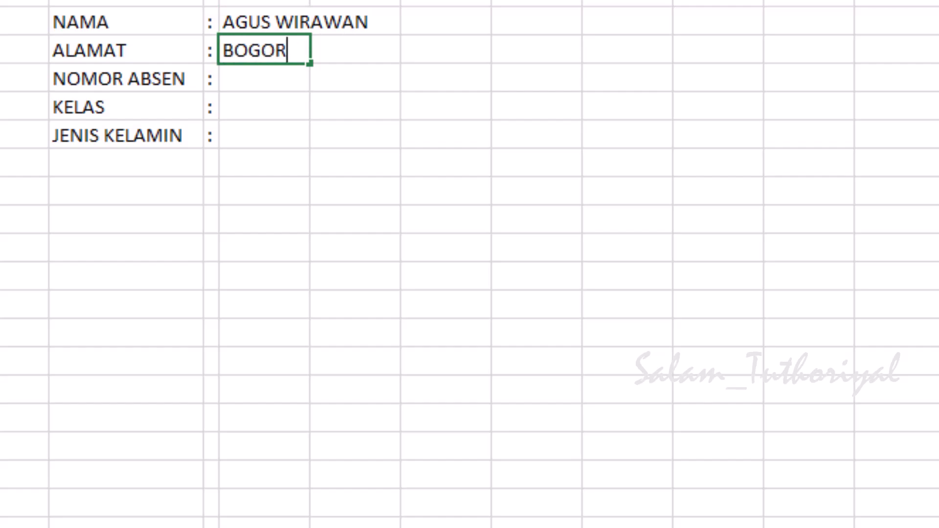
{"action": "key", "text": "Return"}
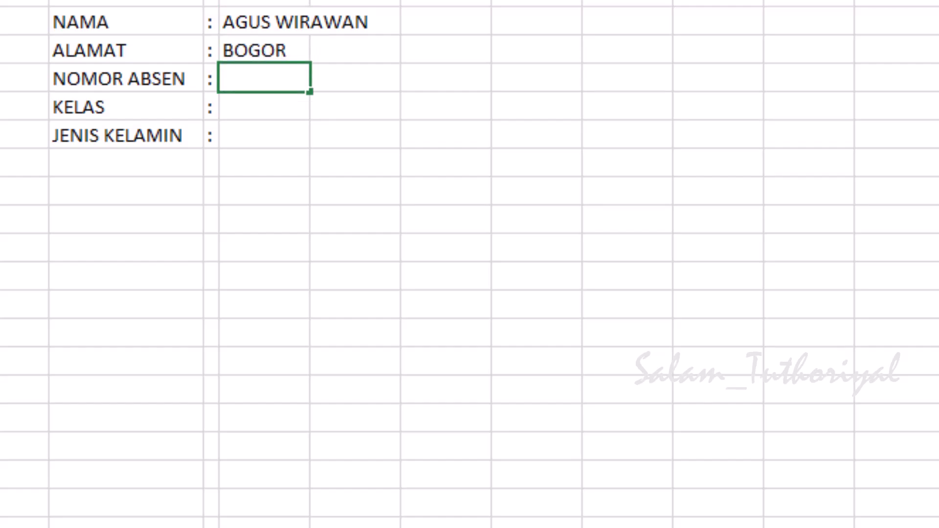
{"action": "type", "text": "32"}
{"action": "key", "text": "Return"}
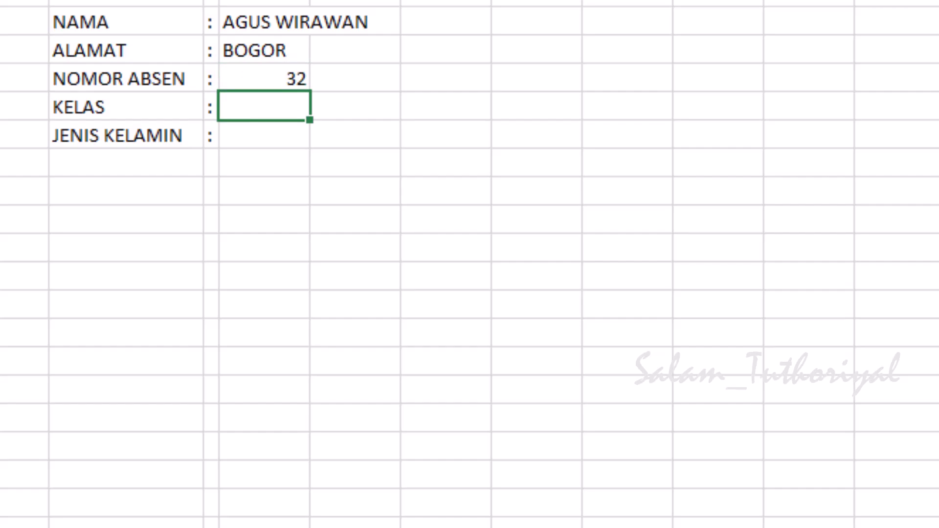
Fill in ONLINE3 for KELAS and PRIA for JENIS KELAMIN.
{"action": "type", "text": "O"}
{"action": "type", "text": "NLINE3"}
{"action": "key", "text": "Return"}
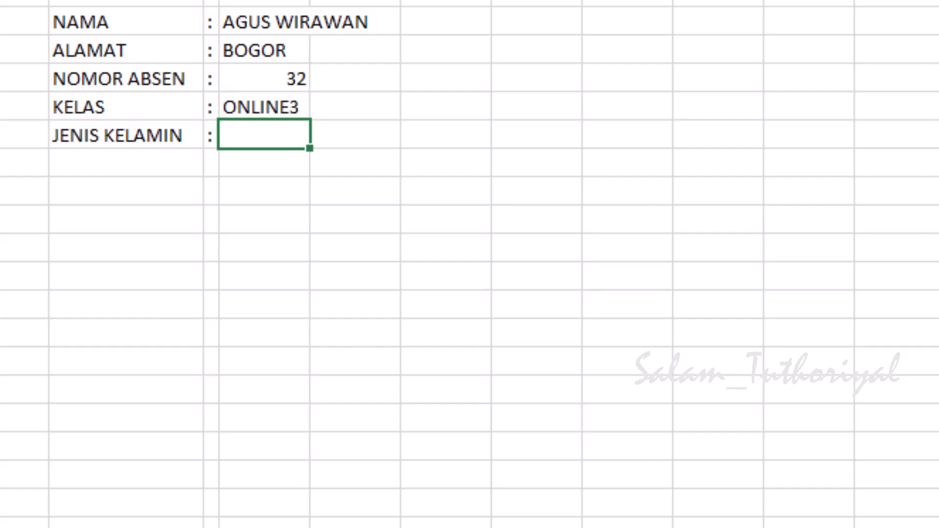
{"action": "type", "text": "PRIA"}
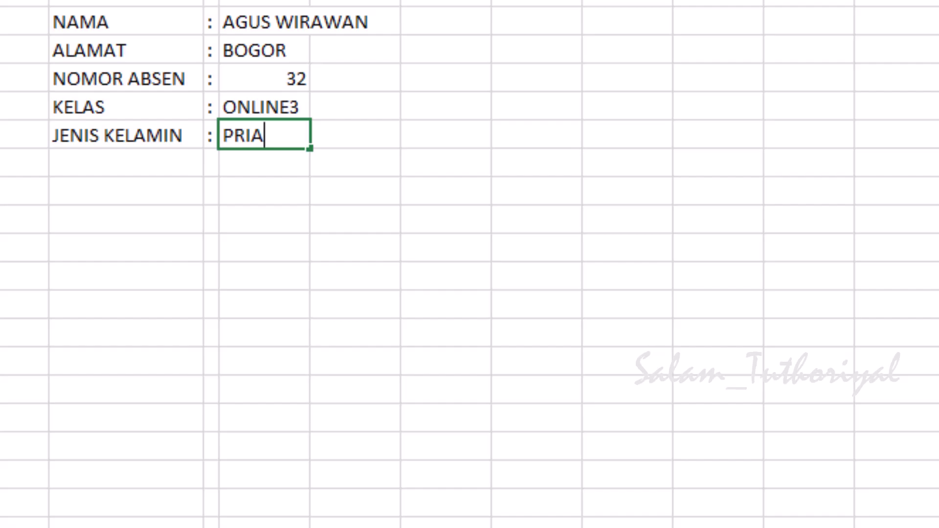
{"action": "key", "text": "Return"}
{"action": "left_click", "coordinate": [264, 135]}
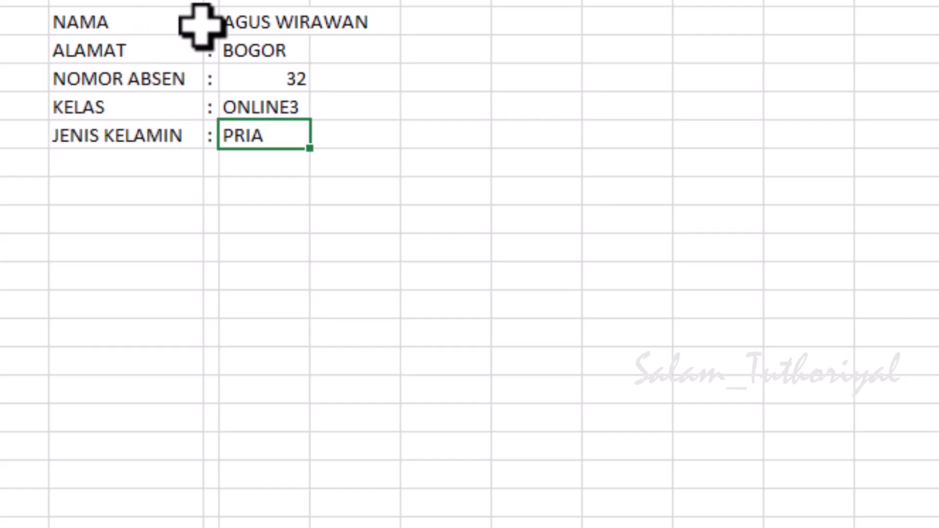
Clear the colon and answer cells, then select the labels in C5:C9.
{"action": "left_click_drag", "start_coordinate": [213, 22], "coordinate": [270, 142]}
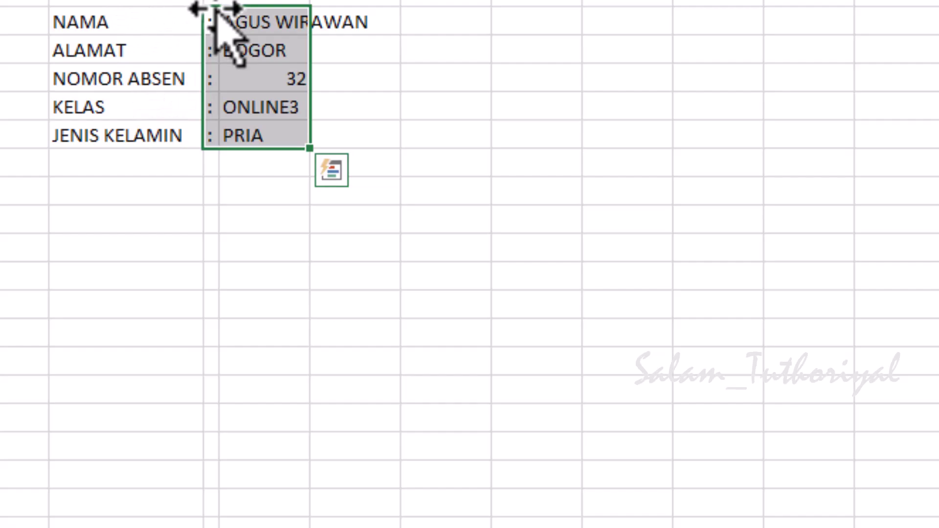
{"action": "key", "text": "Delete"}
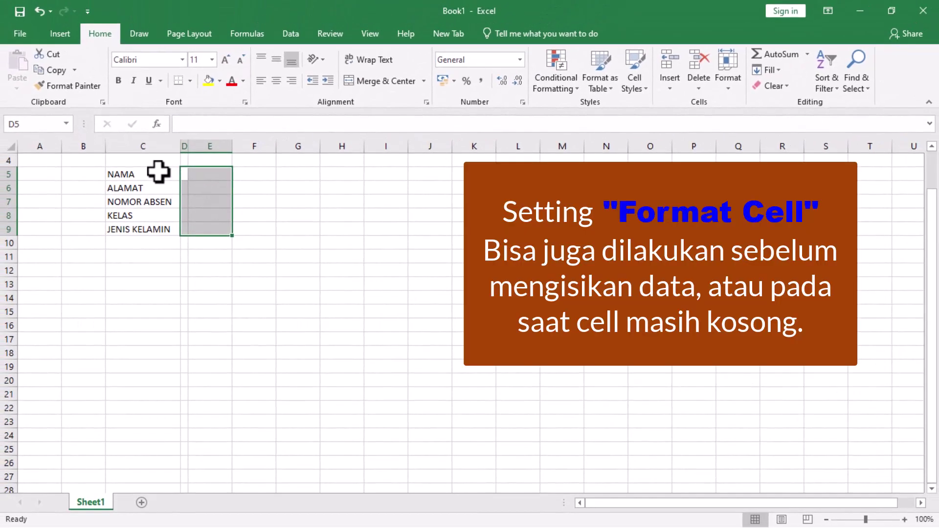
{"action": "left_click_drag", "start_coordinate": [158, 172], "coordinate": [147, 225]}
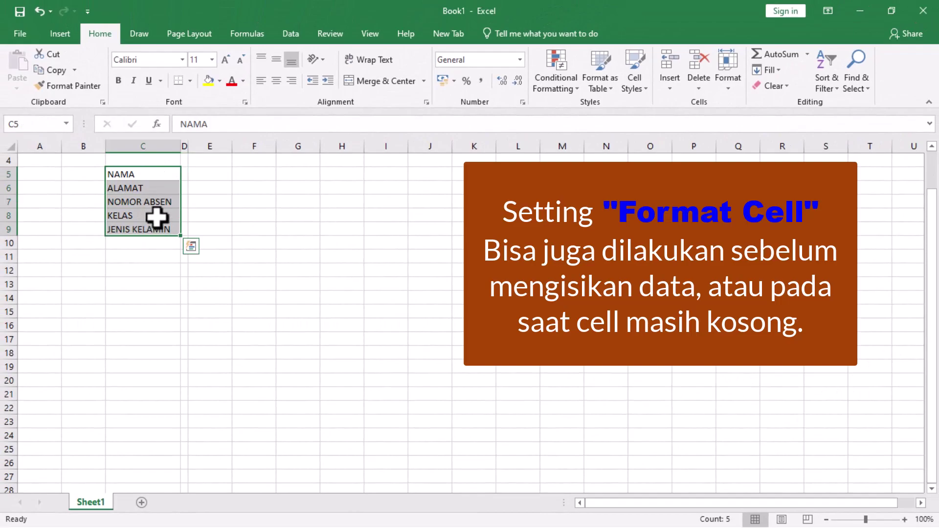
Replace General with the custom format @ * ":" for C5:C9 in Format Cells.
{"action": "right_click", "coordinate": [154, 216]}
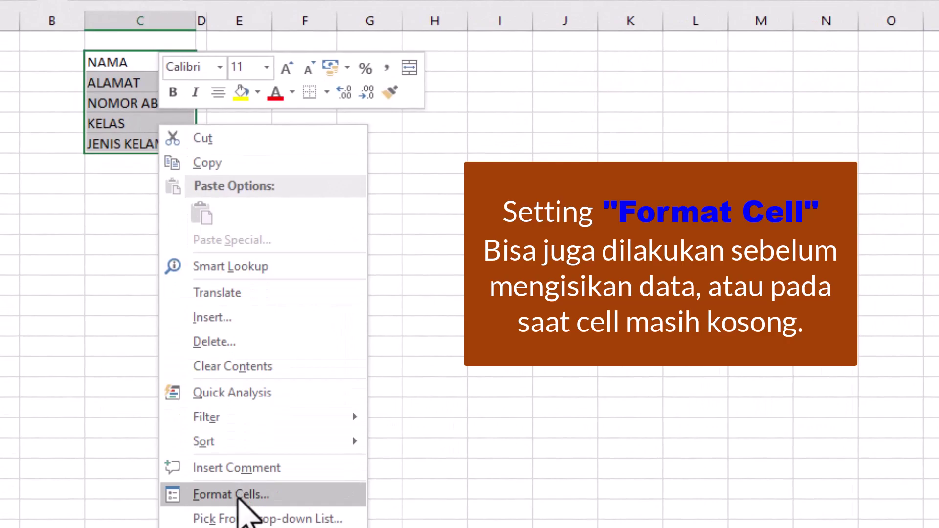
{"action": "left_click", "coordinate": [238, 492]}
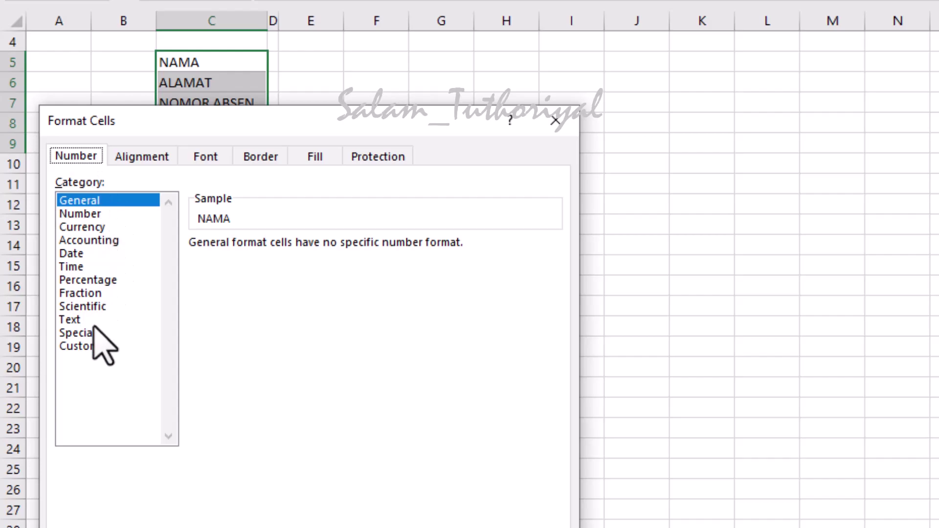
{"action": "left_click", "coordinate": [89, 347]}
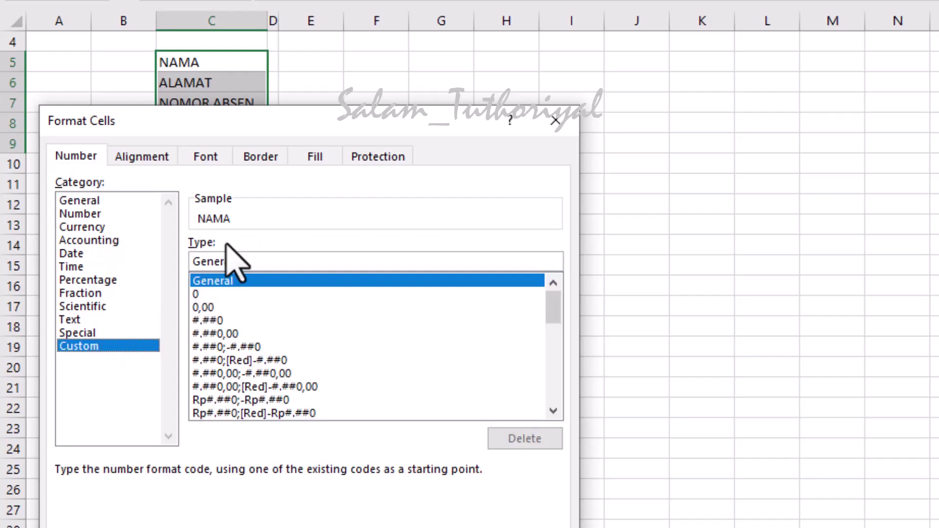
{"action": "left_click_drag", "start_coordinate": [250, 262], "coordinate": [186, 259]}
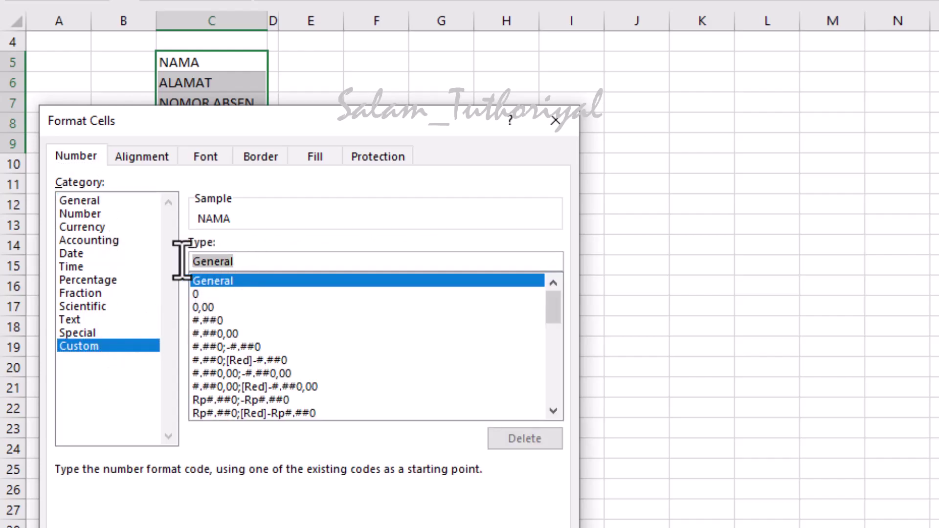
{"action": "key", "text": "BackSpace"}
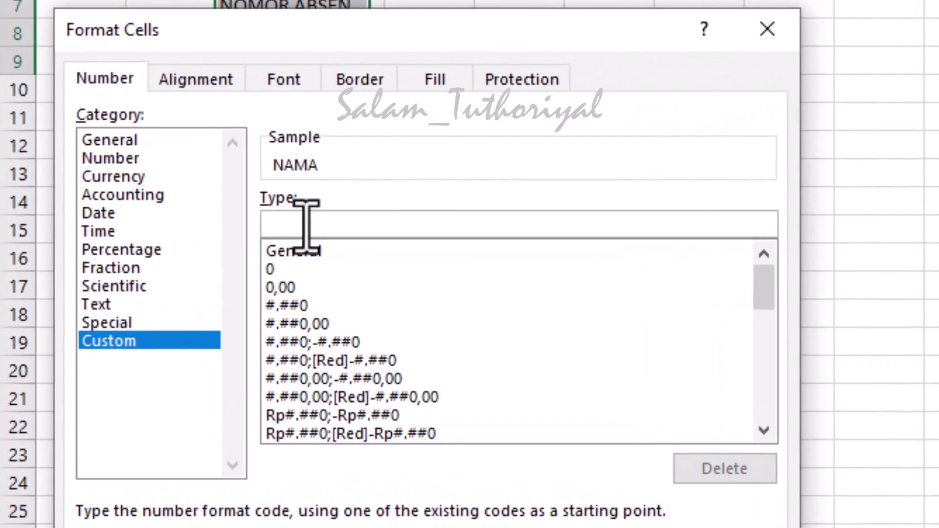
{"action": "type", "text": "@"}
{"action": "type", "text": " * \""}
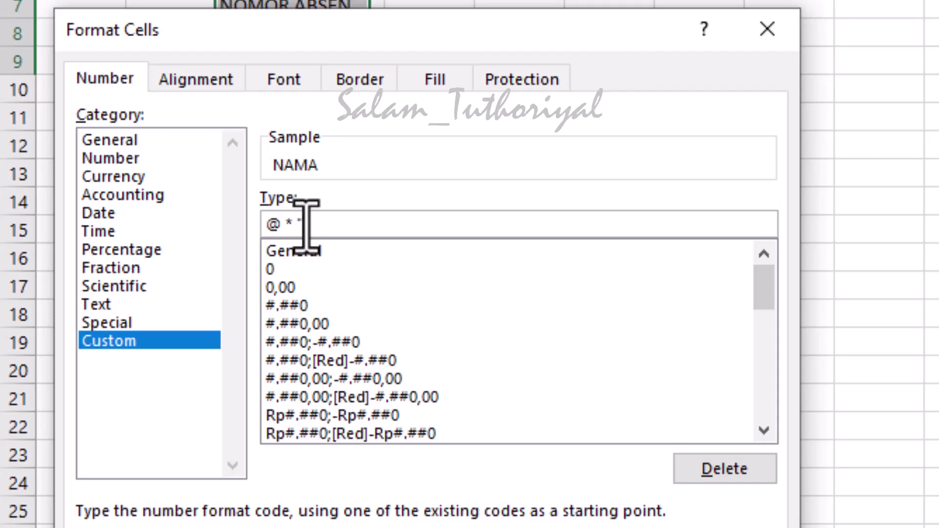
{"action": "type", "text": ":"}
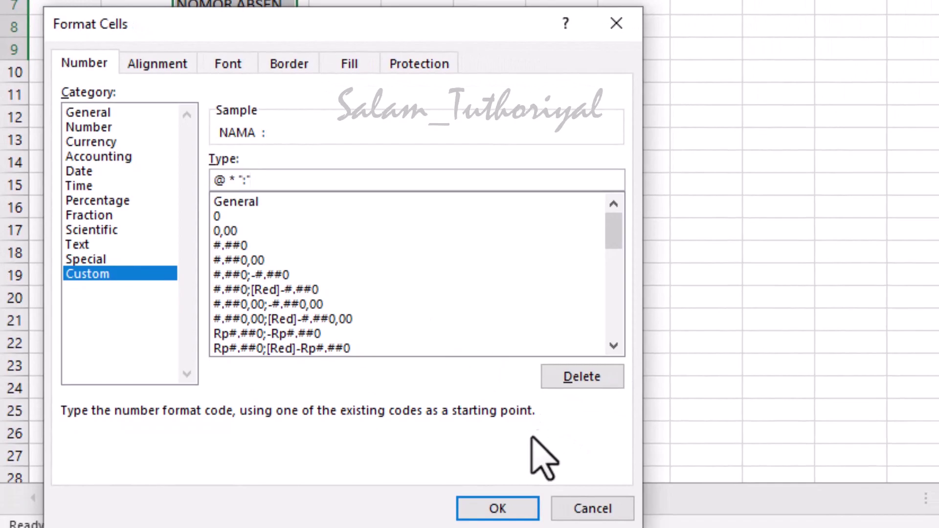
{"action": "left_click", "coordinate": [498, 508]}
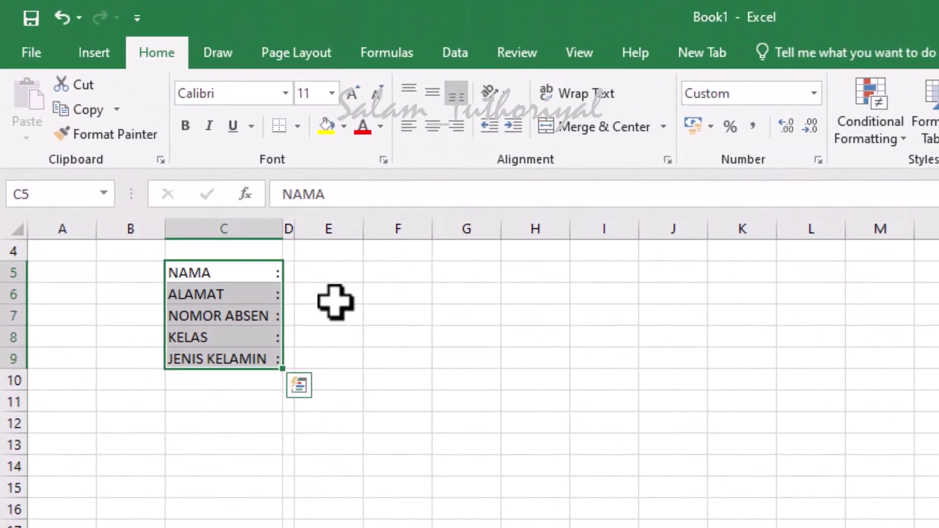
Widen column C and enter NAMA ORANG TUA in C10 and UKURAN BAJU in C11.
{"action": "left_click_drag", "start_coordinate": [282, 229], "coordinate": [304, 230]}
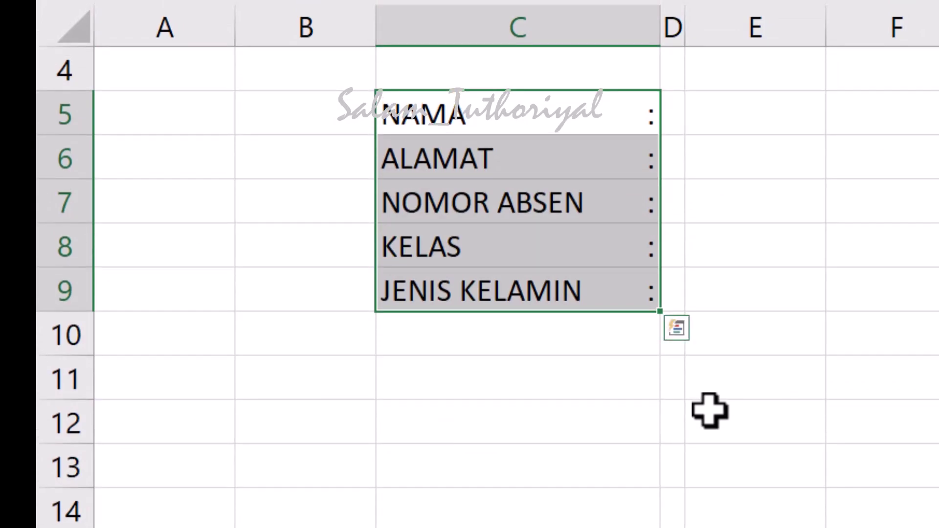
{"action": "left_click", "coordinate": [552, 335]}
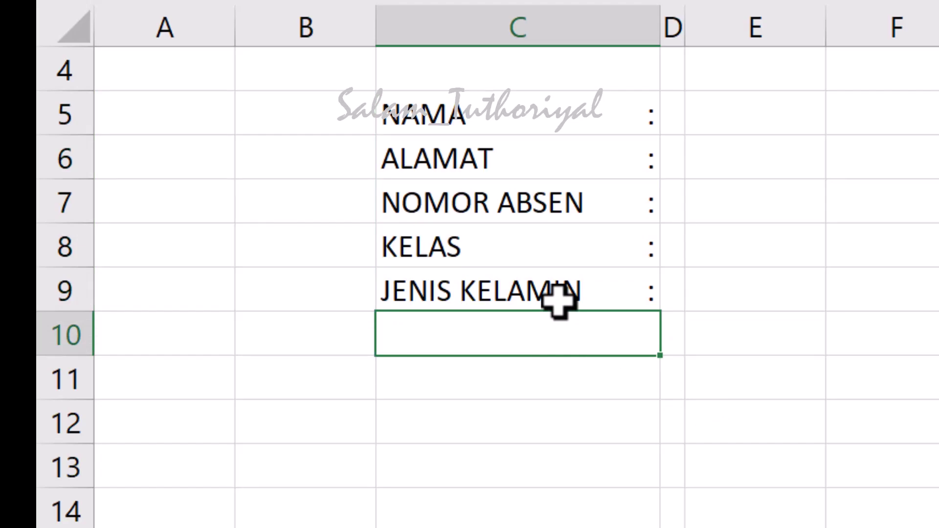
{"action": "type", "text": "NAMA "}
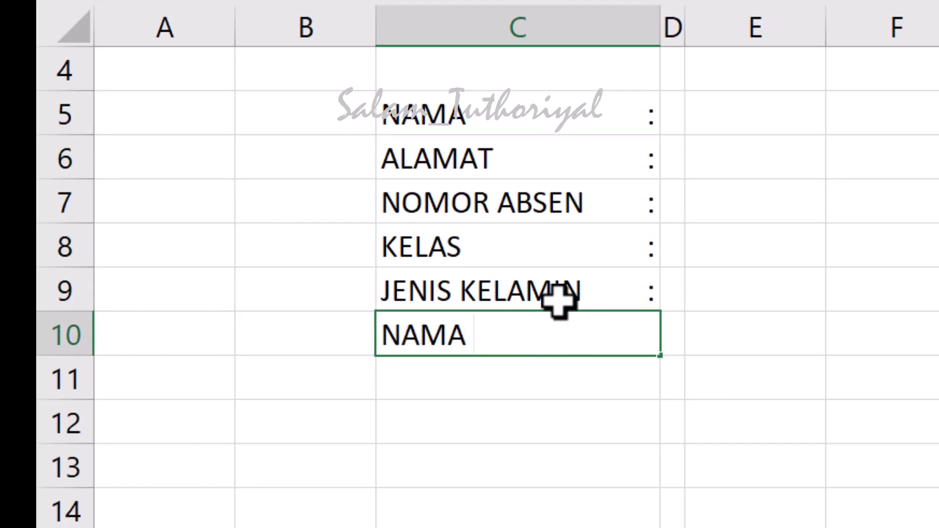
{"action": "type", "text": "ORANG TUA"}
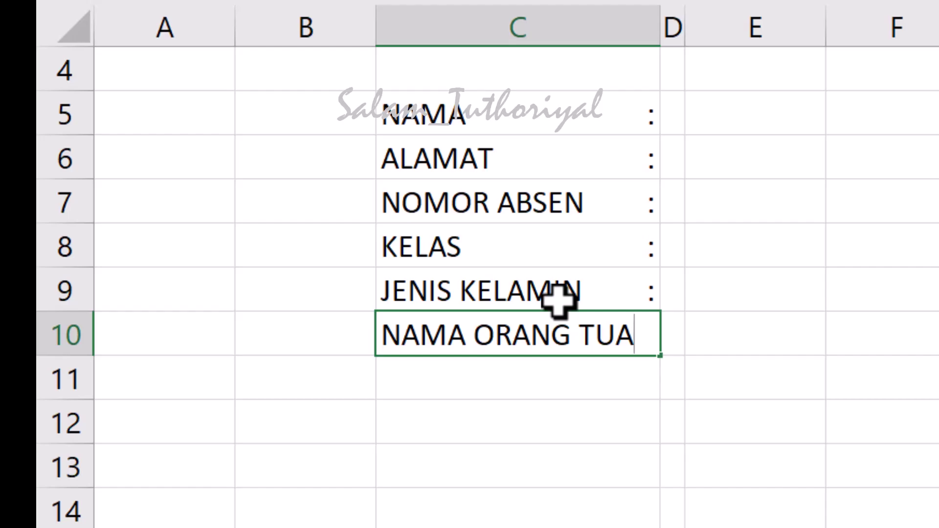
{"action": "key", "text": "Return"}
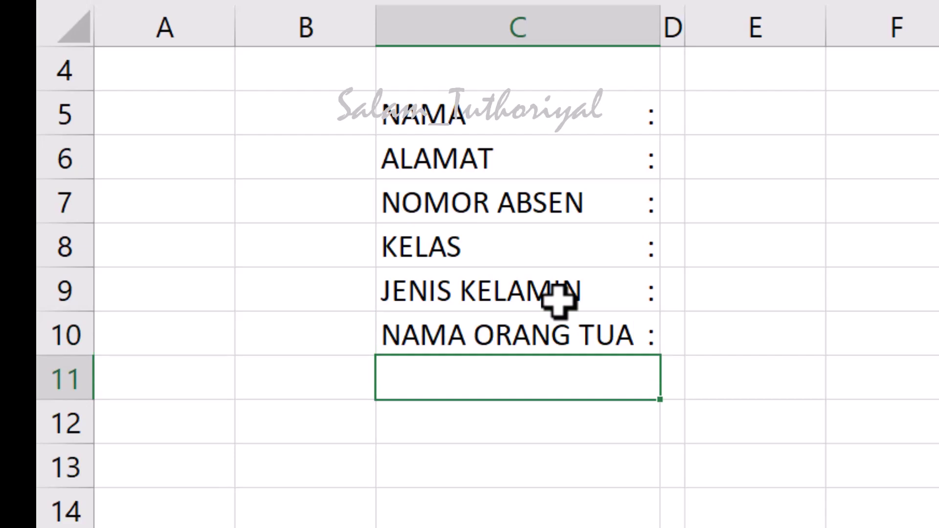
{"action": "type", "text": "UKURAN "}
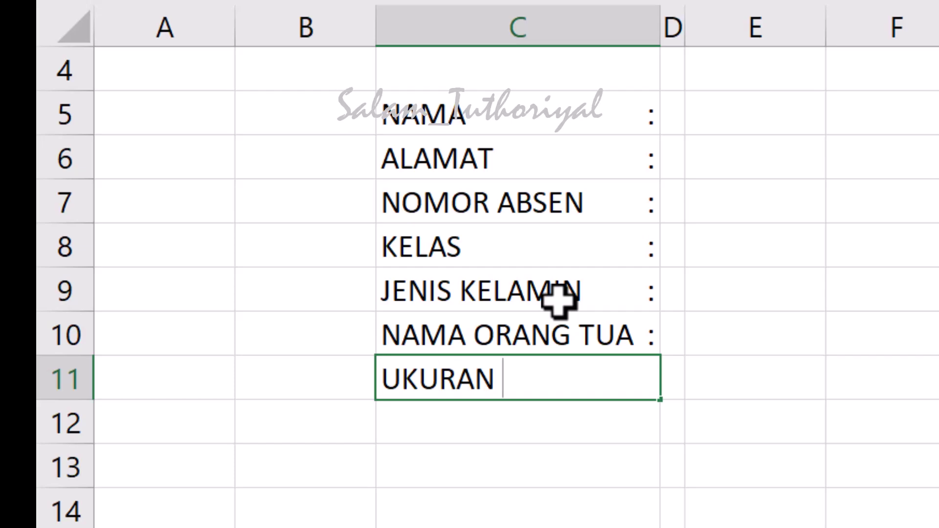
{"action": "type", "text": "BAJU"}
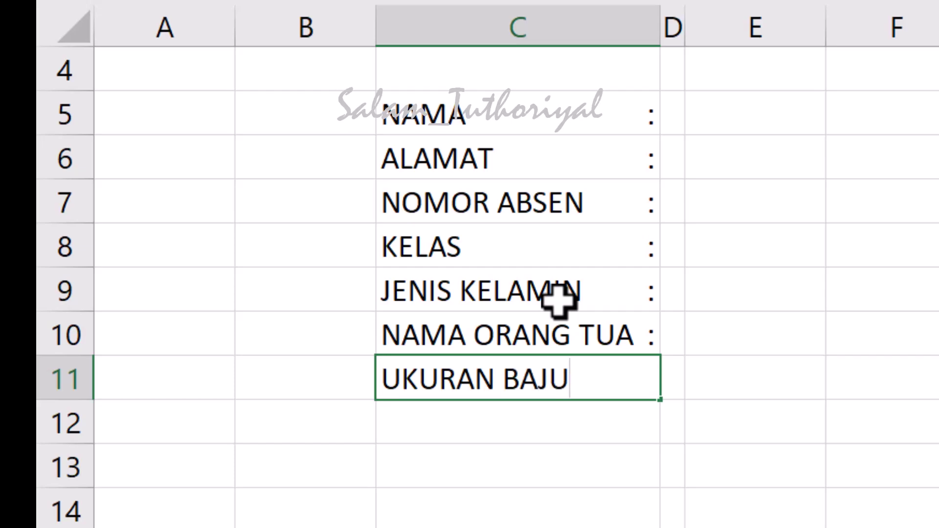
{"action": "key", "text": "Return"}
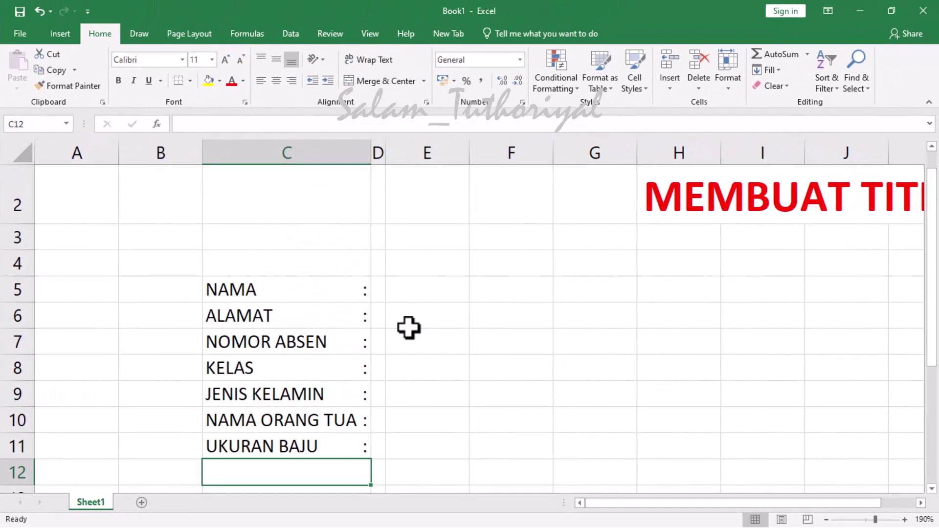
Drag column C's right border slightly wider so NAMA ORANG TUA can display.
{"action": "scroll", "coordinate": [409, 327], "scroll_direction": "down", "scroll_amount": 1}
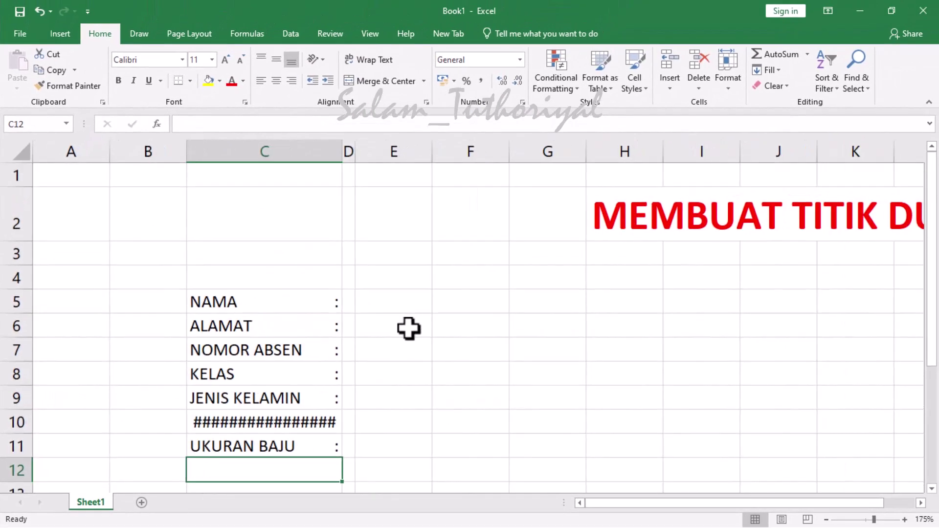
{"action": "scroll", "coordinate": [409, 328], "scroll_direction": "down", "scroll_amount": 1}
{"action": "left_click_drag", "start_coordinate": [342, 152], "coordinate": [348, 151]}
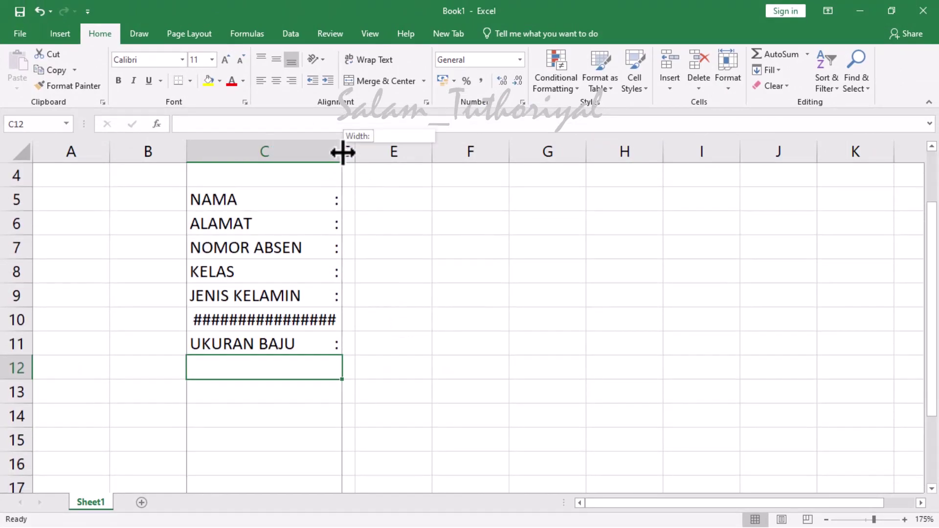